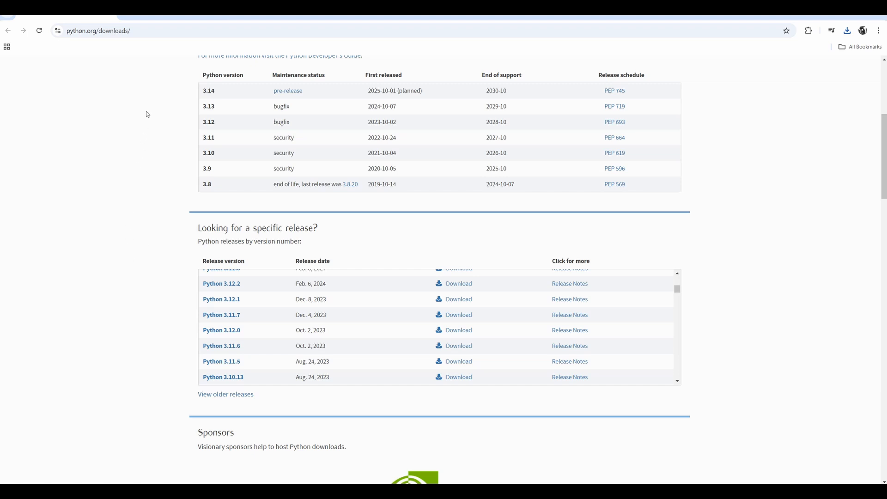
Examine the Python 3.11.5 release page on python.org, including its new features and the list of installer files.
{"action": "left_click", "coordinate": [157, 21]}
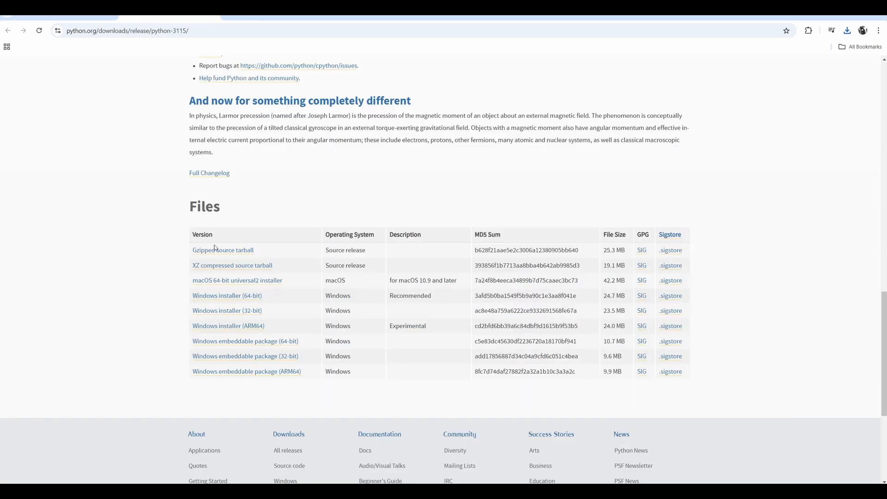
{"action": "scroll", "coordinate": [303, 305], "scroll_direction": "up", "scroll_amount": 7}
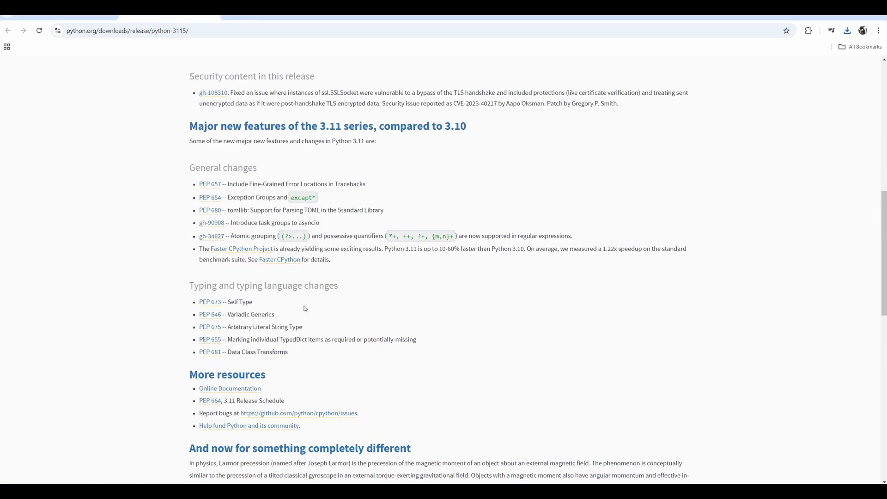
{"action": "scroll", "coordinate": [304, 309], "scroll_direction": "down", "scroll_amount": 9}
{"action": "scroll", "coordinate": [304, 310], "scroll_direction": "up", "scroll_amount": 2}
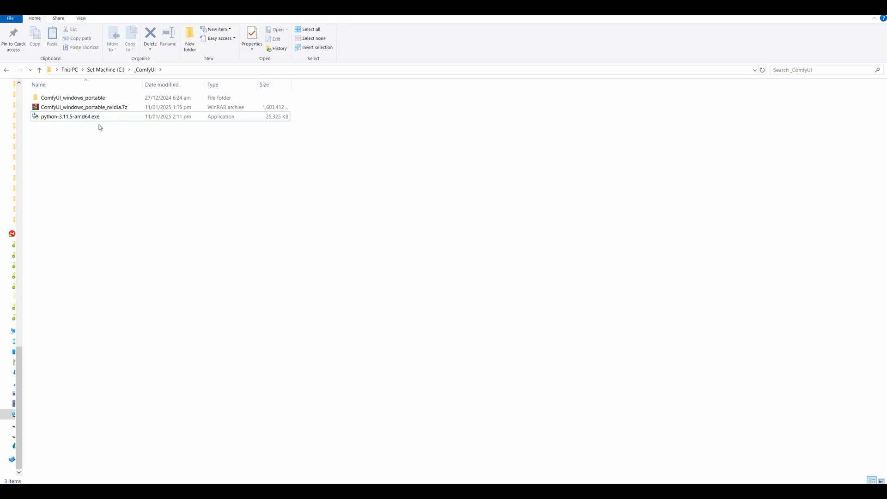
Launch python-3.11.5-amd64.exe from the _ComfyUI folder in File Explorer to open the Python setup.
{"action": "double_click", "coordinate": [98, 117]}
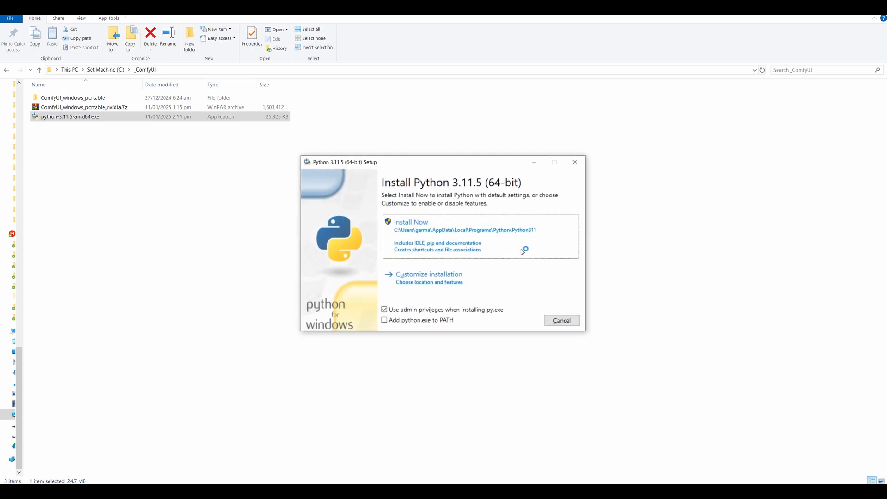
{"action": "left_click", "coordinate": [575, 162]}
{"action": "left_click", "coordinate": [453, 282]}
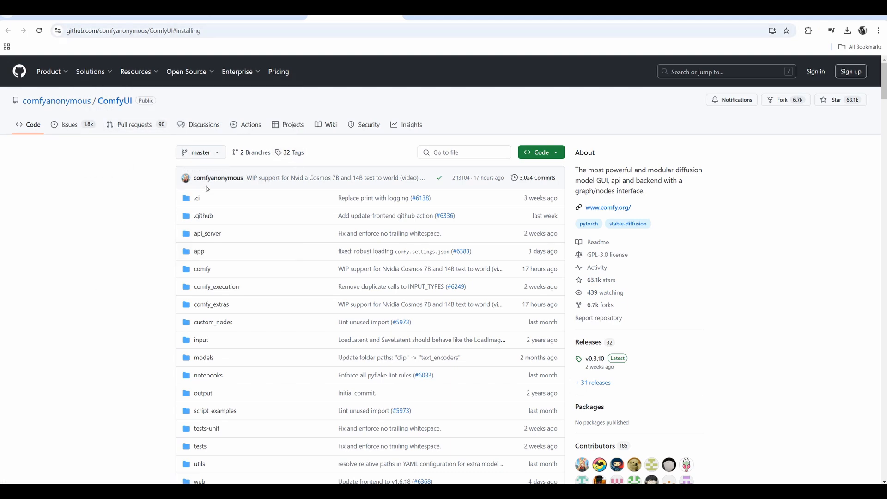
Read through the ComfyUI README on GitHub, covering features, shortcuts, and the Windows, manual and NVIDIA installation instructions.
{"action": "scroll", "coordinate": [135, 283], "scroll_direction": "down", "scroll_amount": 1}
{"action": "scroll", "coordinate": [136, 284], "scroll_direction": "down", "scroll_amount": 8}
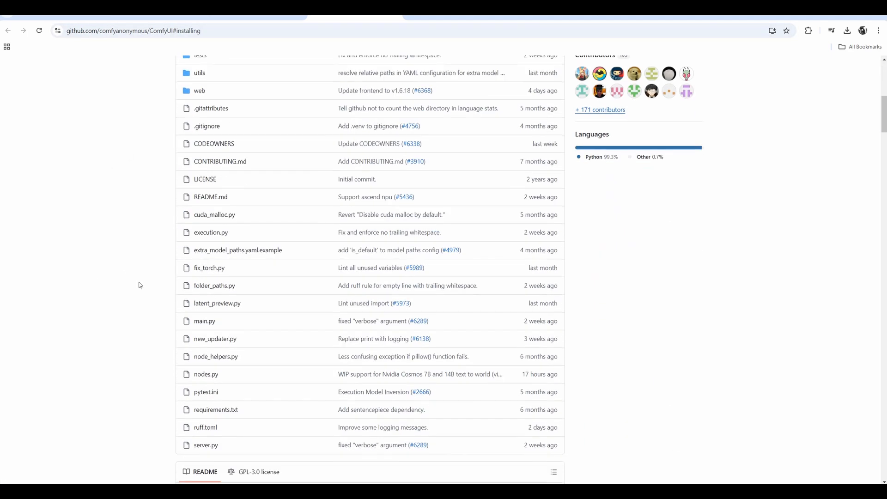
{"action": "scroll", "coordinate": [139, 285], "scroll_direction": "down", "scroll_amount": 2}
{"action": "scroll", "coordinate": [152, 306], "scroll_direction": "down", "scroll_amount": 10}
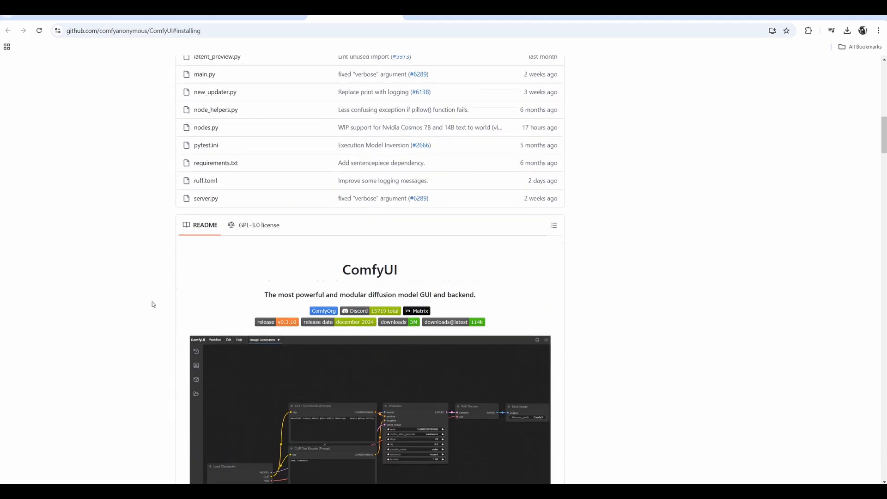
{"action": "scroll", "coordinate": [153, 303], "scroll_direction": "down", "scroll_amount": 7}
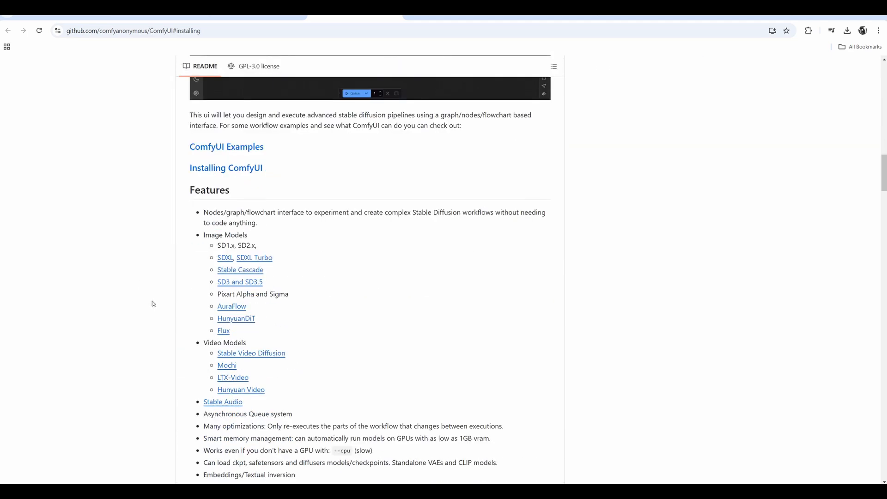
{"action": "scroll", "coordinate": [156, 307], "scroll_direction": "down", "scroll_amount": 9}
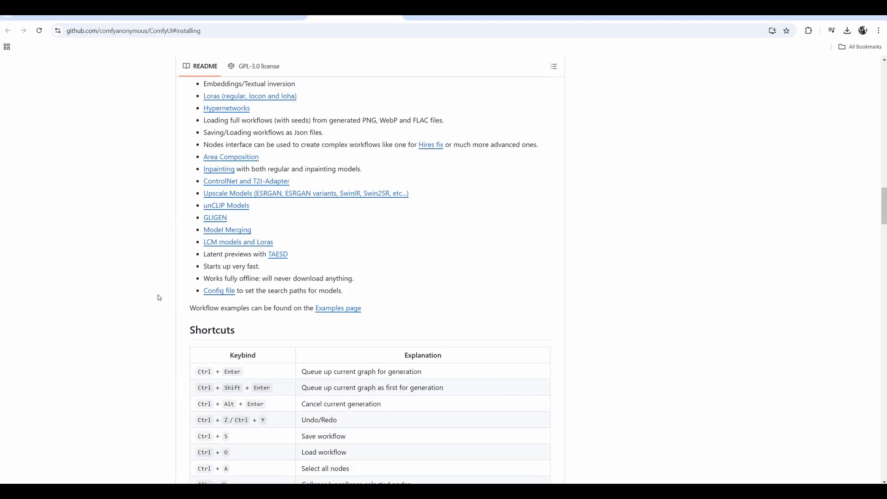
{"action": "scroll", "coordinate": [160, 297], "scroll_direction": "down", "scroll_amount": 2}
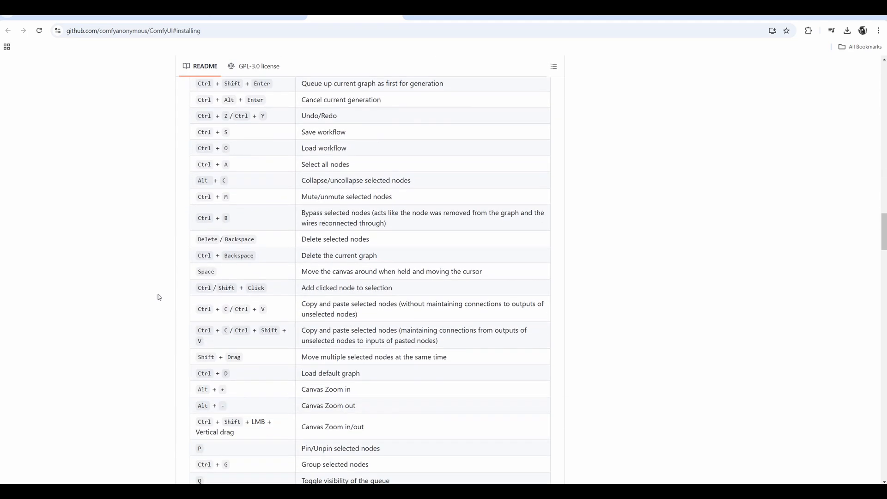
{"action": "scroll", "coordinate": [337, 248], "scroll_direction": "down", "scroll_amount": 4}
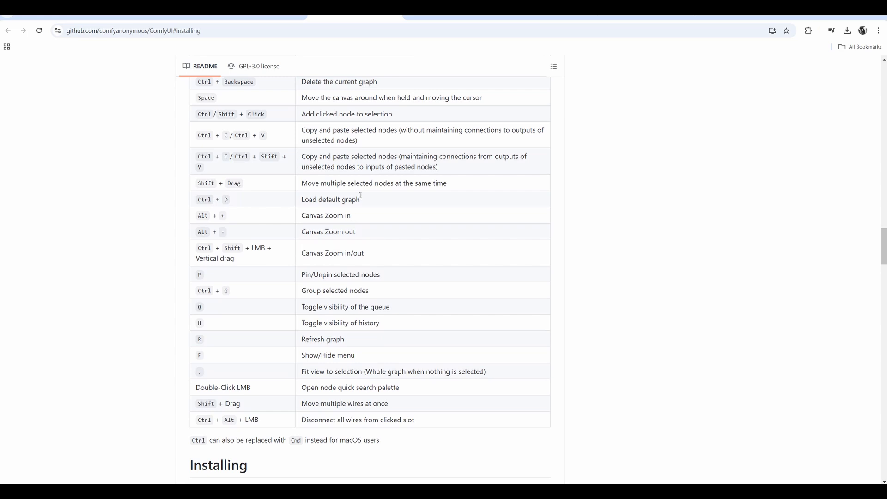
{"action": "scroll", "coordinate": [337, 248], "scroll_direction": "down", "scroll_amount": 5}
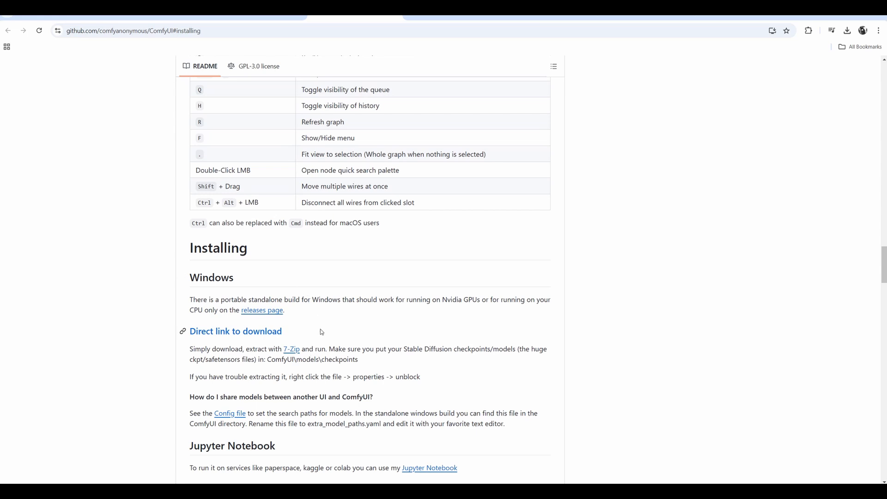
{"action": "scroll", "coordinate": [320, 334], "scroll_direction": "down", "scroll_amount": 1}
{"action": "scroll", "coordinate": [321, 335], "scroll_direction": "down", "scroll_amount": 8}
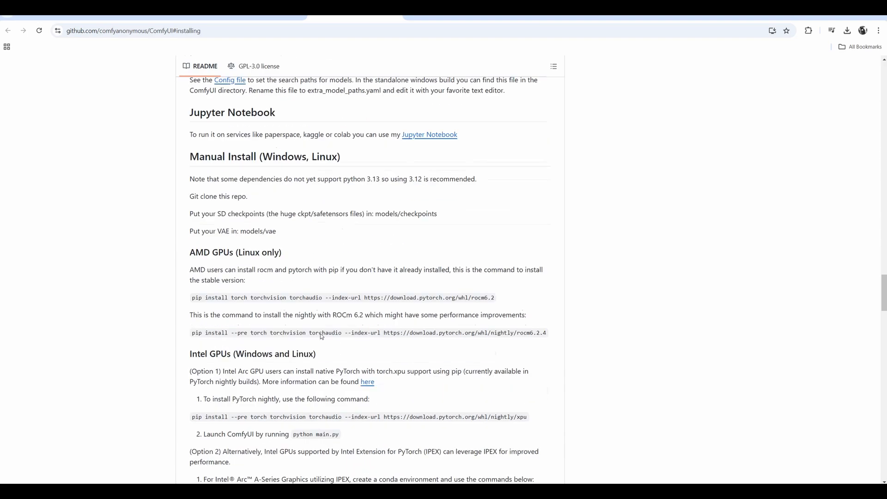
{"action": "scroll", "coordinate": [321, 336], "scroll_direction": "down", "scroll_amount": 12}
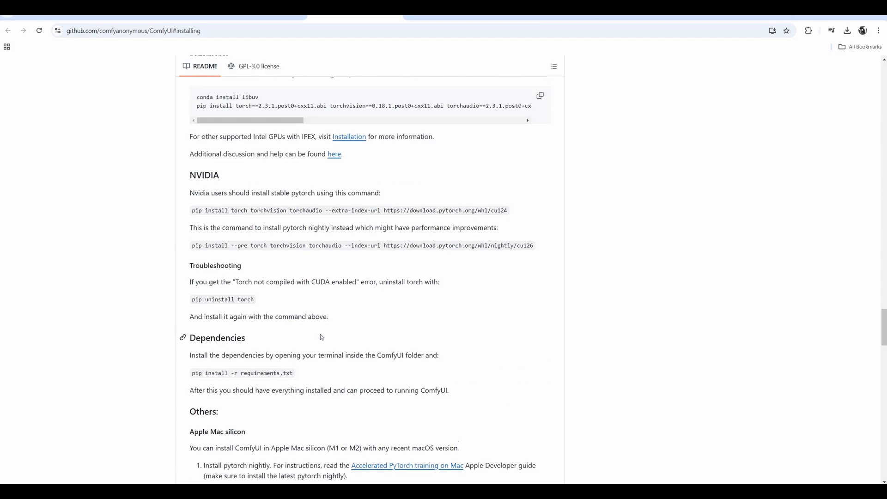
{"action": "scroll", "coordinate": [321, 336], "scroll_direction": "down", "scroll_amount": 4}
Download the portable standalone Windows build from the README's Installing section using the direct download link.
{"action": "scroll", "coordinate": [318, 342], "scroll_direction": "up", "scroll_amount": 10}
{"action": "scroll", "coordinate": [312, 365], "scroll_direction": "up", "scroll_amount": 10}
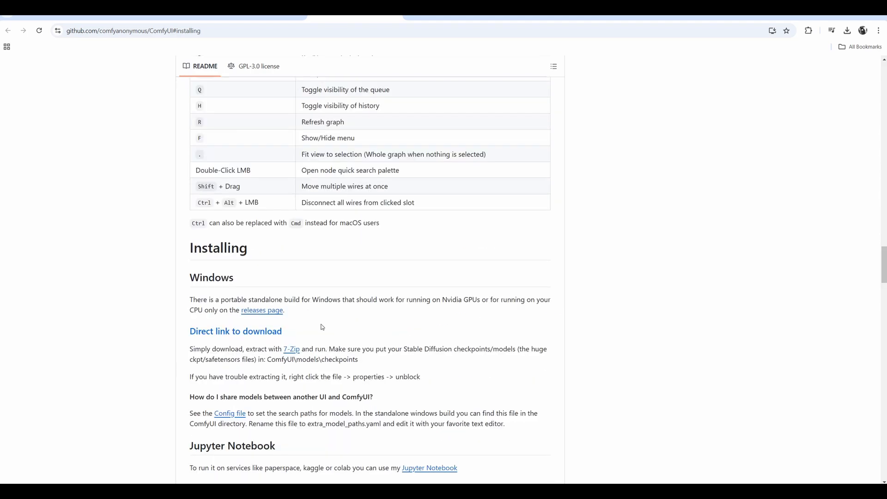
{"action": "left_click", "coordinate": [248, 335]}
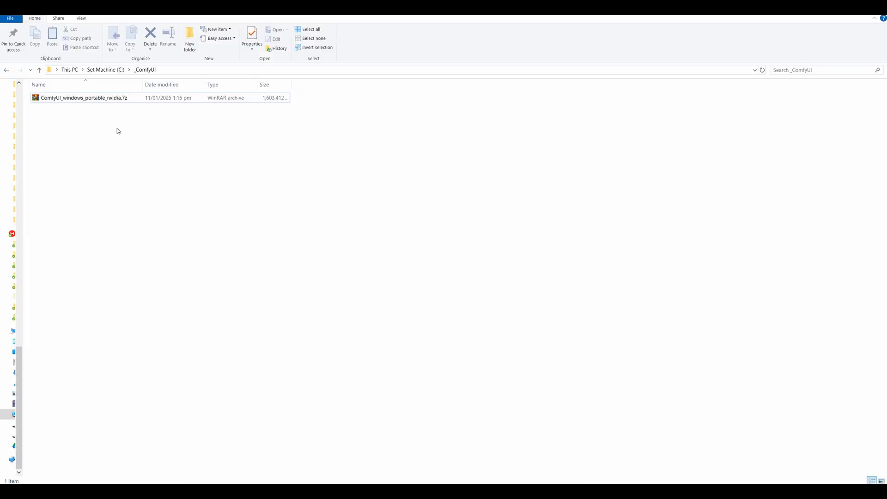
Extract the ComfyUI_windows_portable_nvidia.7z archive directly into the _ComfyUI folder in File Explorer.
{"action": "left_click", "coordinate": [122, 98]}
{"action": "right_click", "coordinate": [120, 97]}
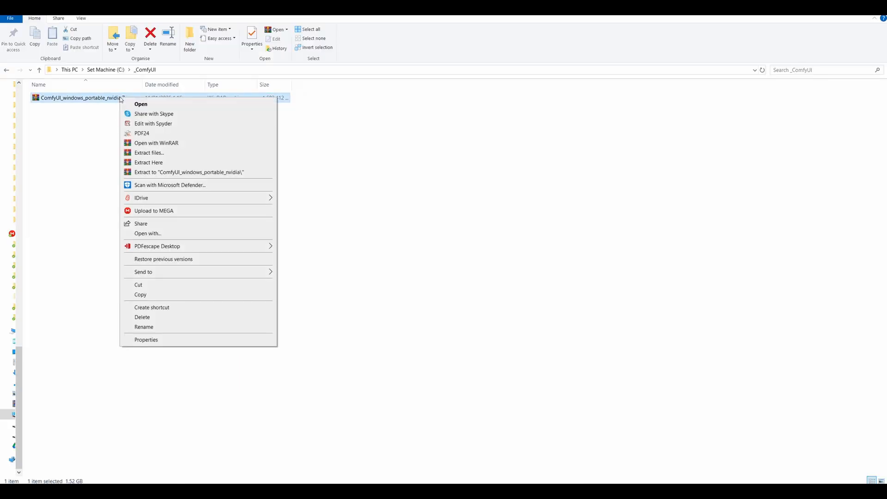
{"action": "left_click", "coordinate": [165, 162]}
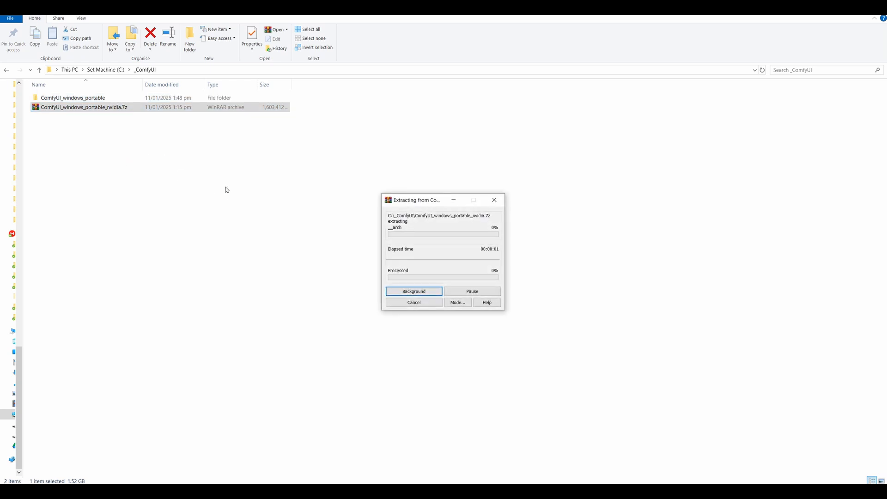
Start ComfyUI by running run_nvidia_gpu.bat from the extracted ComfyUI_windows_portable folder, and move its console window clear of the file list.
{"action": "double_click", "coordinate": [126, 98]}
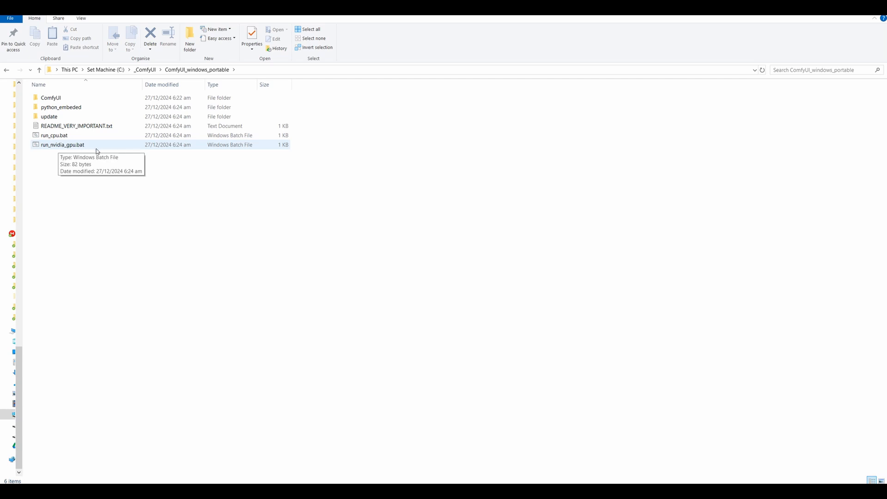
{"action": "double_click", "coordinate": [73, 145]}
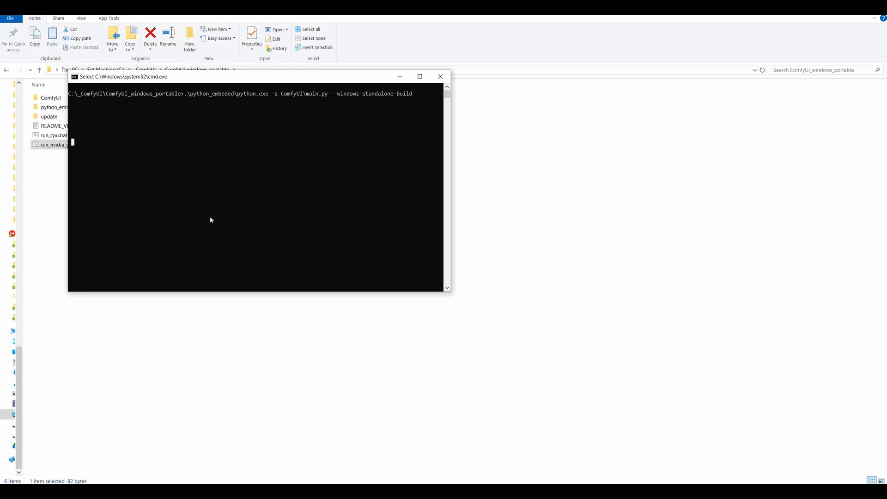
{"action": "left_click_drag", "start_coordinate": [248, 83], "coordinate": [496, 165]}
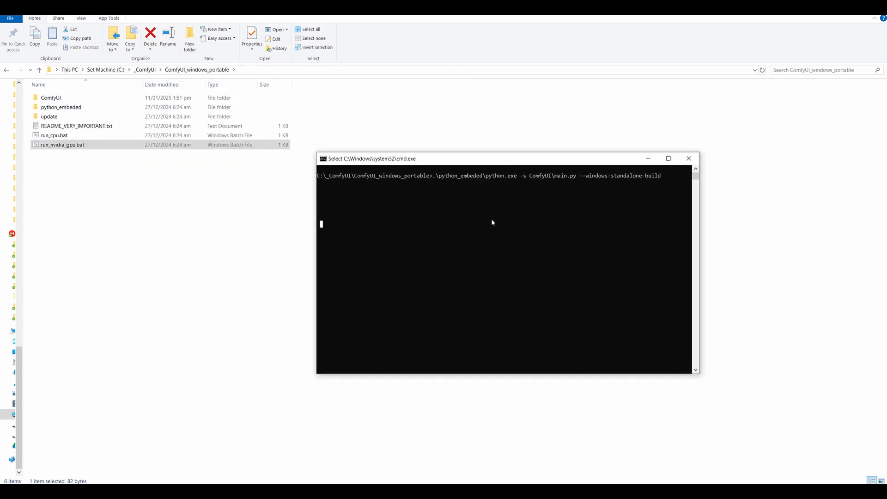
{"action": "right_click", "coordinate": [480, 219]}
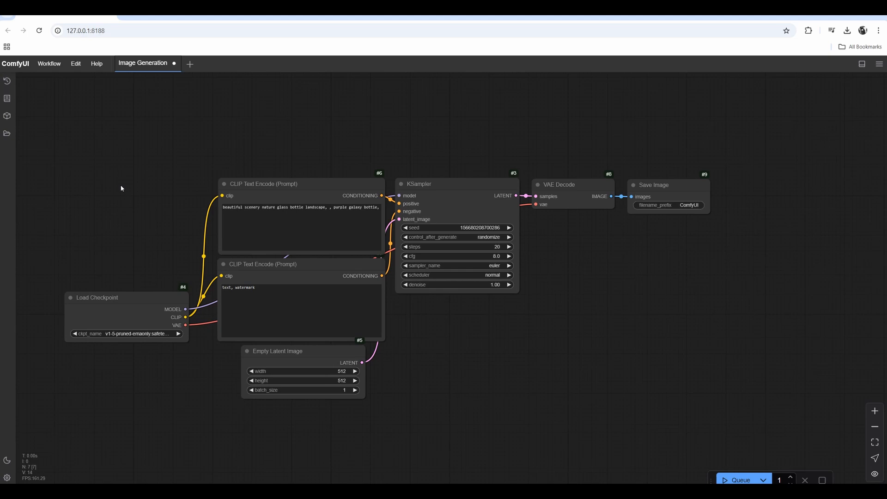
Load the Image Generation template as a new workflow in ComfyUI and queue it for generation.
{"action": "left_click_drag", "start_coordinate": [175, 223], "coordinate": [221, 216]}
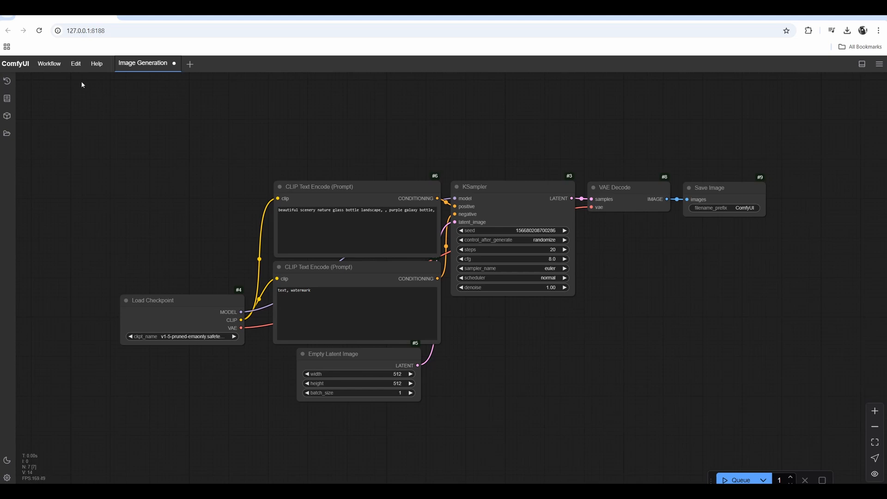
{"action": "left_click", "coordinate": [51, 66]}
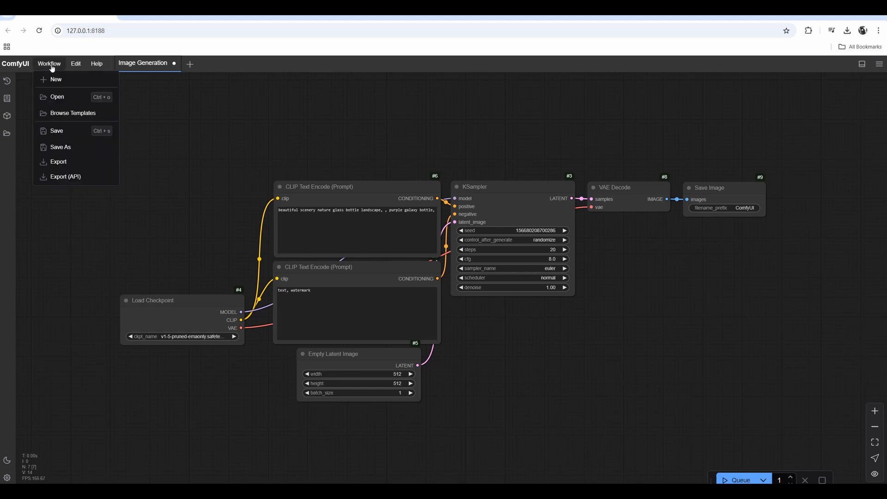
{"action": "left_click", "coordinate": [65, 113]}
{"action": "left_click", "coordinate": [245, 294]}
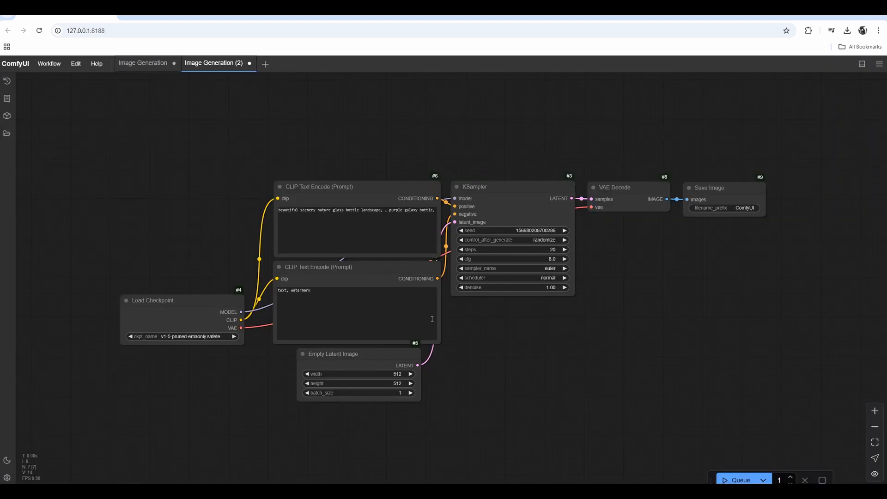
{"action": "left_click_drag", "start_coordinate": [432, 320], "coordinate": [412, 326]}
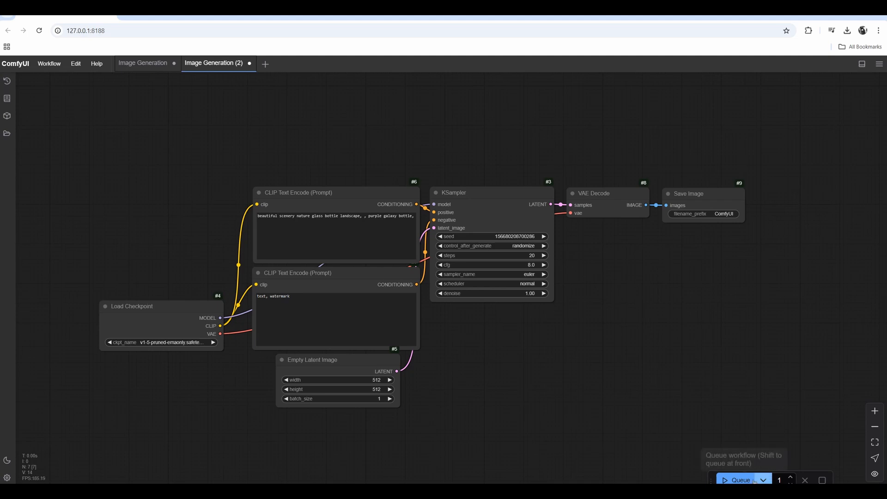
{"action": "left_click", "coordinate": [739, 479]}
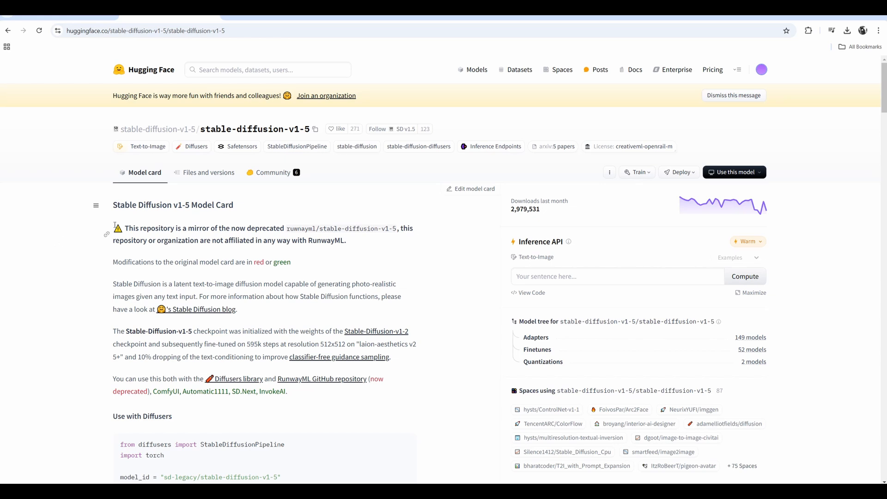
Open the file list of the stable-diffusion-v1-5 repository on Hugging Face and examine the available checkpoint files.
{"action": "left_click", "coordinate": [202, 175]}
{"action": "scroll", "coordinate": [196, 370], "scroll_direction": "down", "scroll_amount": 1}
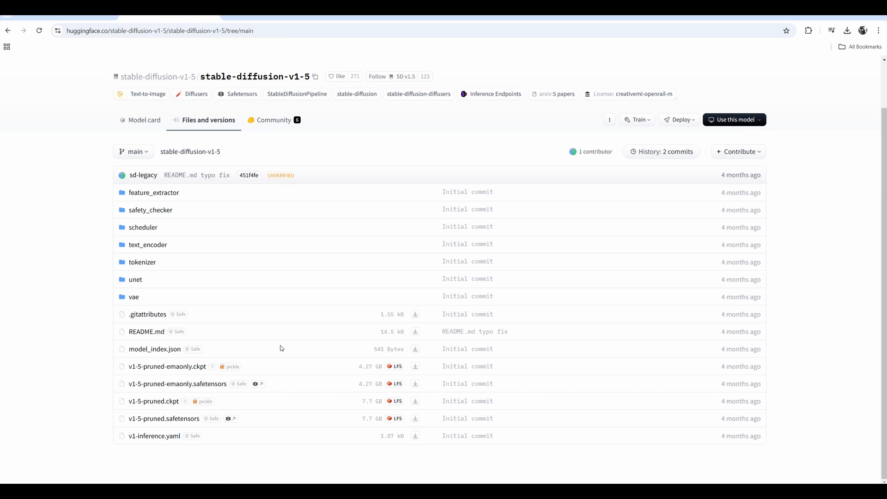
{"action": "scroll", "coordinate": [280, 358], "scroll_direction": "up", "scroll_amount": 1}
{"action": "scroll", "coordinate": [279, 360], "scroll_direction": "up", "scroll_amount": 1}
{"action": "scroll", "coordinate": [277, 367], "scroll_direction": "down", "scroll_amount": 2}
{"action": "scroll", "coordinate": [275, 373], "scroll_direction": "up", "scroll_amount": 2}
{"action": "scroll", "coordinate": [275, 372], "scroll_direction": "down", "scroll_amount": 2}
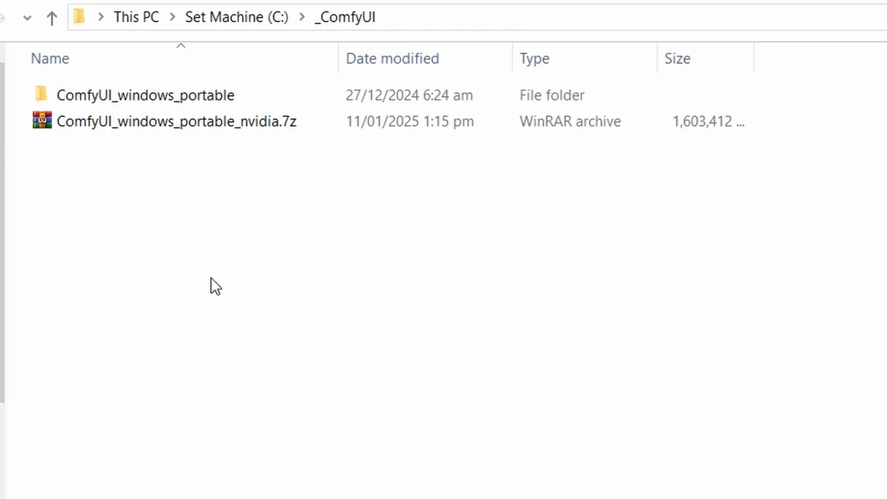
Paste the copied checkpoint file into the ComfyUI\models\checkpoints folder inside ComfyUI_windows_portable.
{"action": "double_click", "coordinate": [203, 95]}
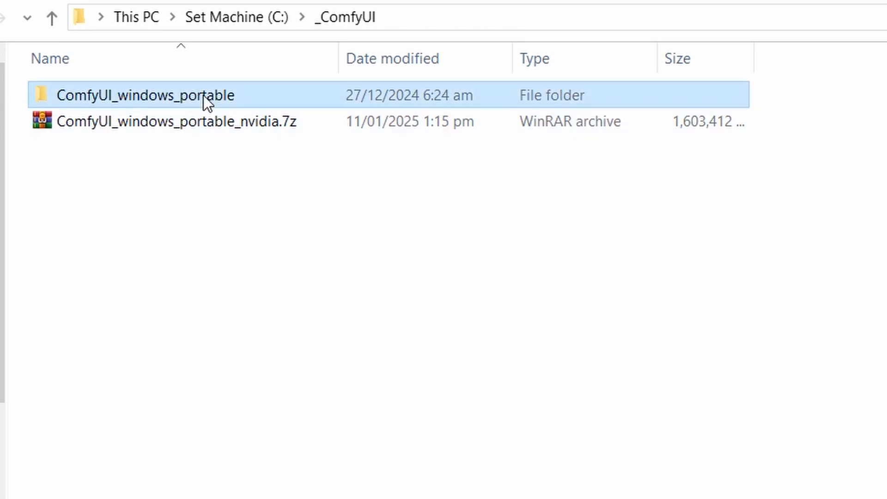
{"action": "double_click", "coordinate": [203, 95]}
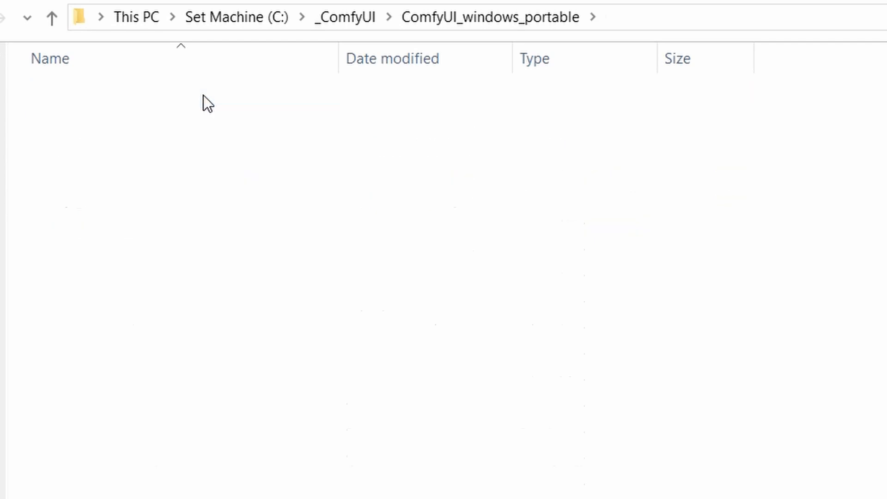
{"action": "double_click", "coordinate": [106, 383]}
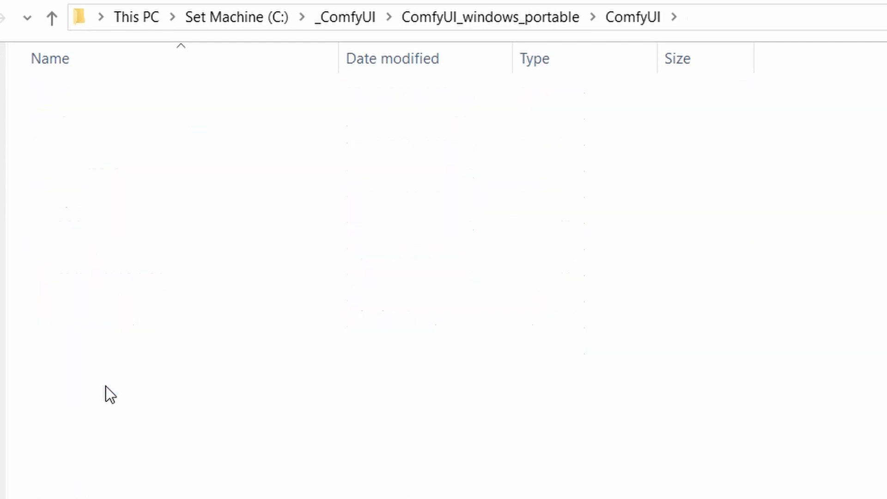
{"action": "double_click", "coordinate": [173, 99]}
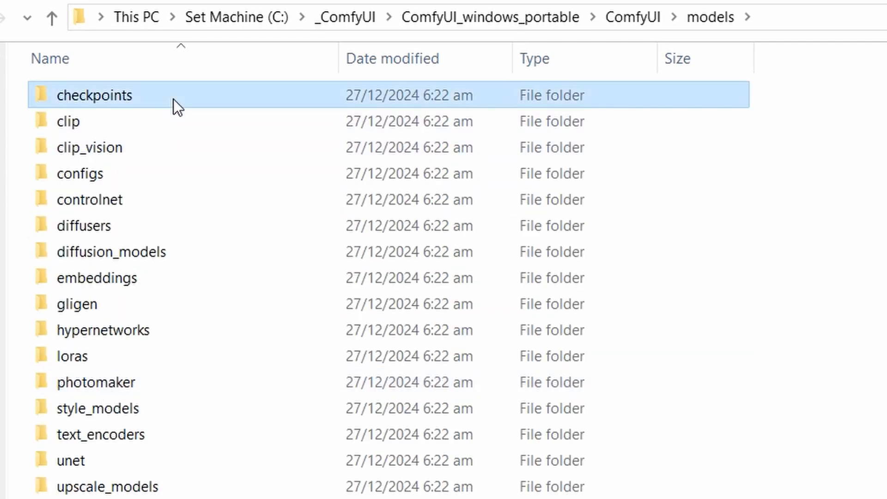
{"action": "right_click", "coordinate": [226, 273]}
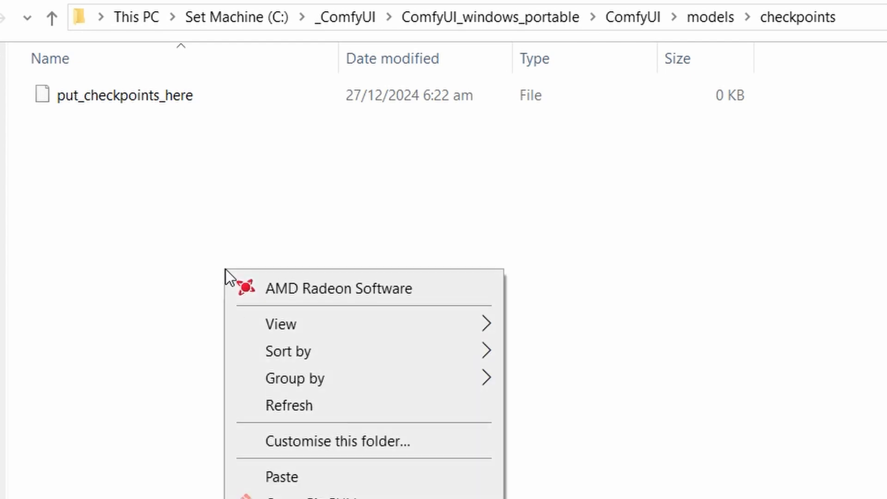
{"action": "left_click", "coordinate": [313, 476]}
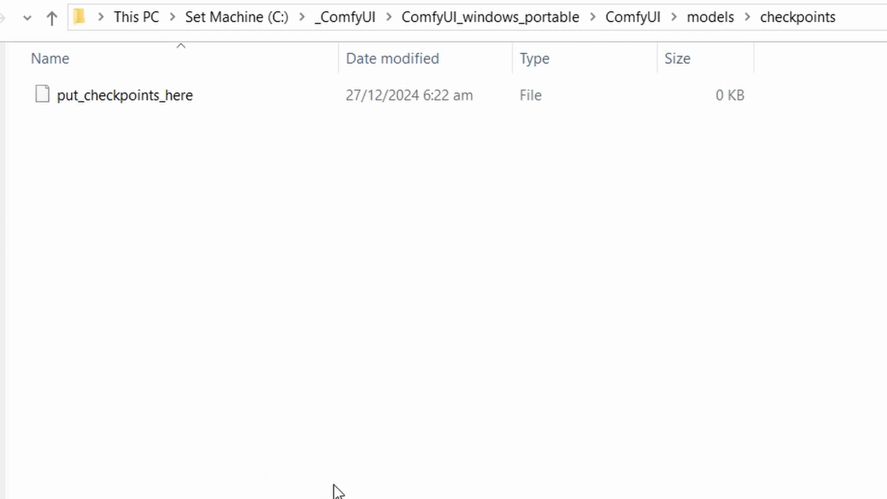
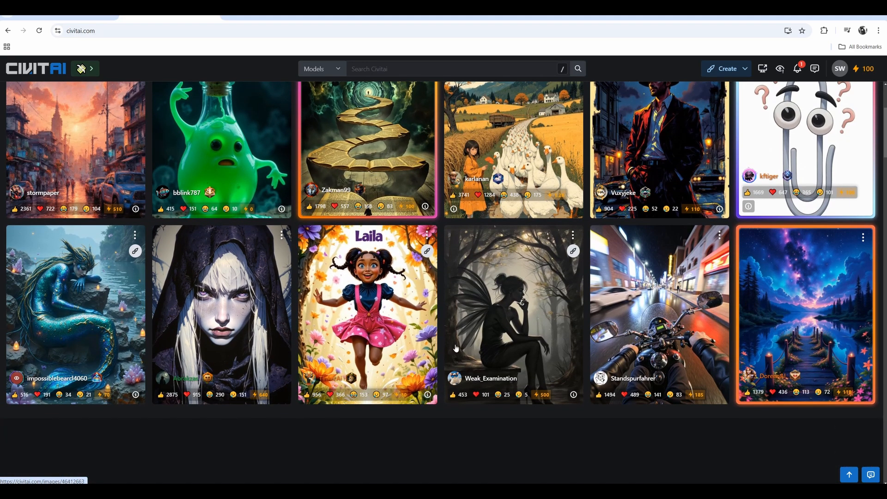
Search Civitai's models for epicphotoga and open the epiCPhotoGasm checkpoint page.
{"action": "scroll", "coordinate": [510, 359], "scroll_direction": "down", "scroll_amount": 3}
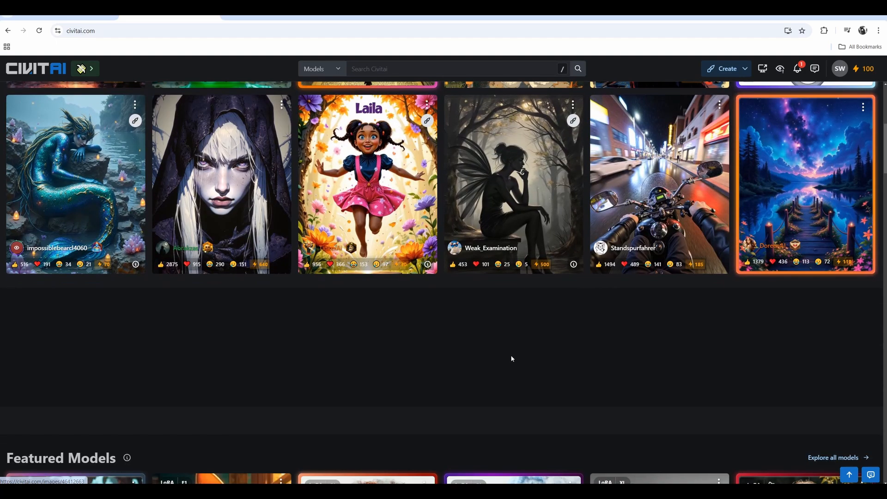
{"action": "scroll", "coordinate": [511, 358], "scroll_direction": "down", "scroll_amount": 6}
{"action": "scroll", "coordinate": [505, 383], "scroll_direction": "up", "scroll_amount": 10}
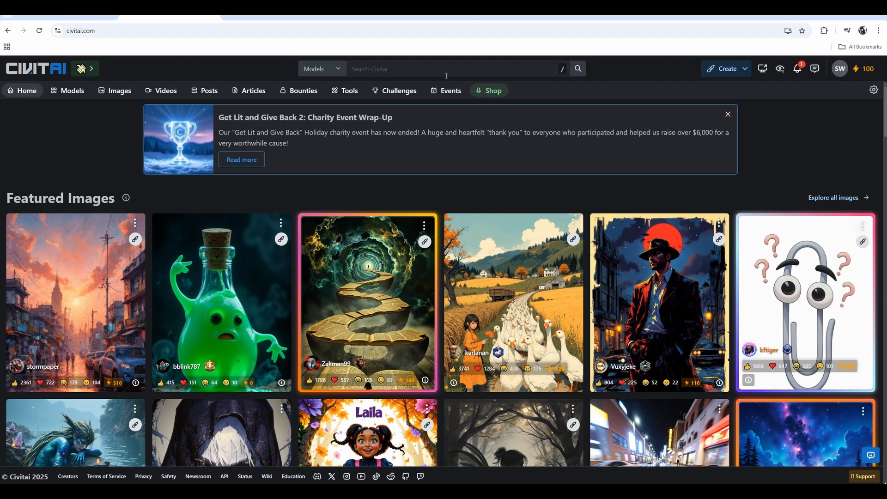
{"action": "left_click", "coordinate": [424, 70]}
{"action": "type", "text": "dlux"}
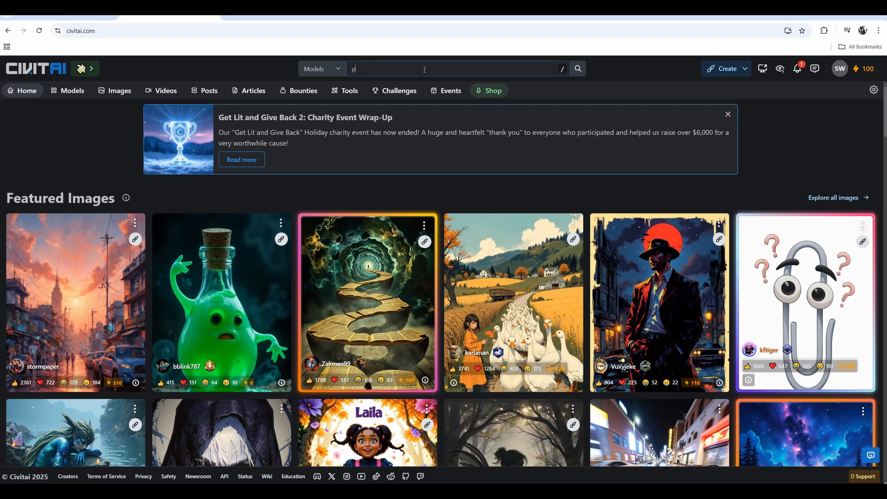
{"action": "key", "text": "BackSpace"}
{"action": "key", "text": "BackSpace"}
{"action": "key", "text": "BackSpace"}
{"action": "key", "text": "BackSpace"}
{"action": "type", "text": "epi"}
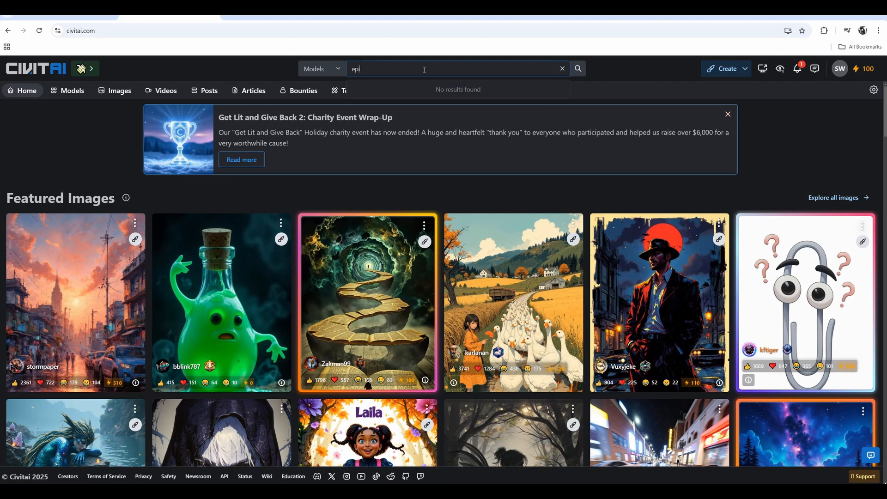
{"action": "type", "text": "cphotoga"}
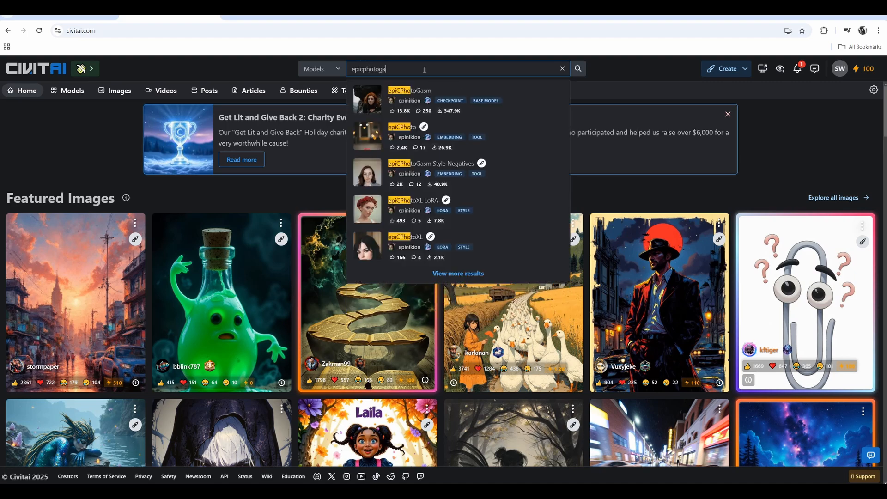
{"action": "left_click", "coordinate": [410, 93]}
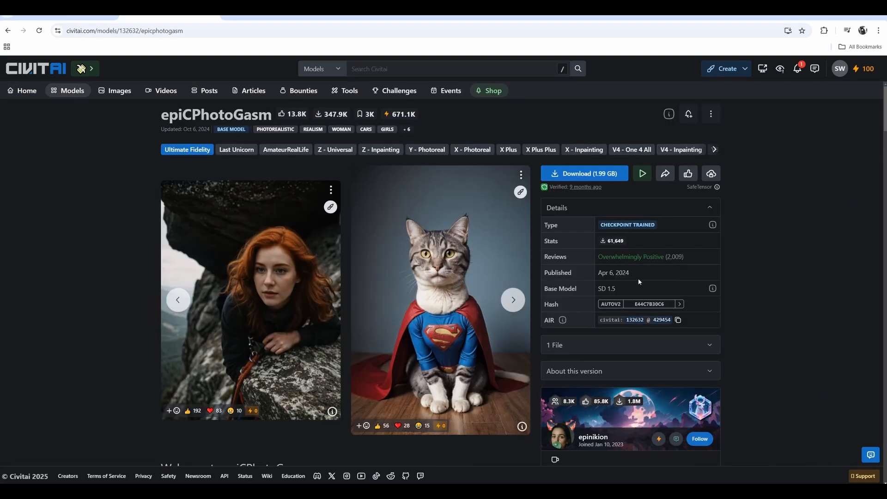
Review and download the Ultimate Fidelity version of epiCPhotoGasm, and check the ComfyUI\models\checkpoints folder.
{"action": "scroll", "coordinate": [639, 278], "scroll_direction": "down", "scroll_amount": 1}
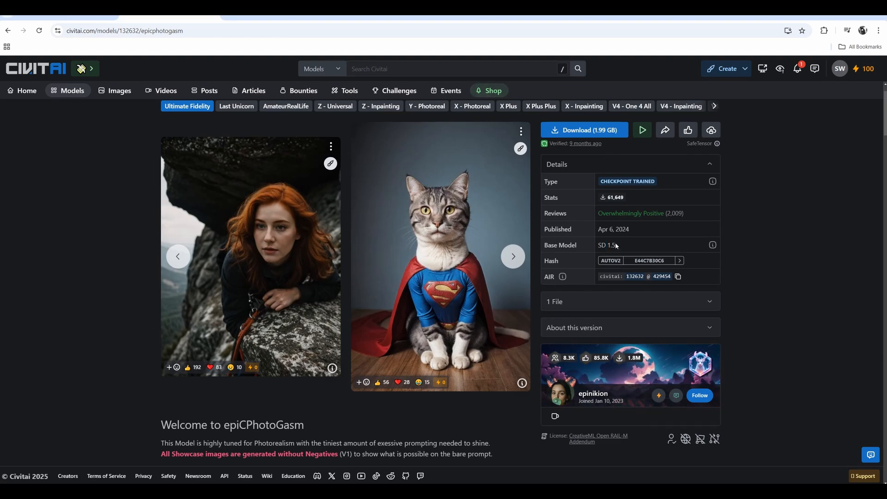
{"action": "scroll", "coordinate": [479, 290], "scroll_direction": "down", "scroll_amount": 10}
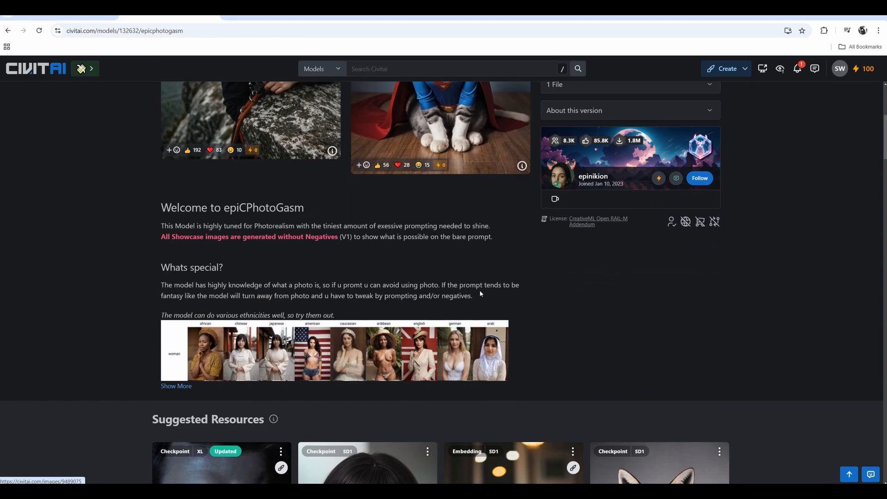
{"action": "scroll", "coordinate": [467, 313], "scroll_direction": "down", "scroll_amount": 10}
{"action": "scroll", "coordinate": [464, 314], "scroll_direction": "up", "scroll_amount": 6}
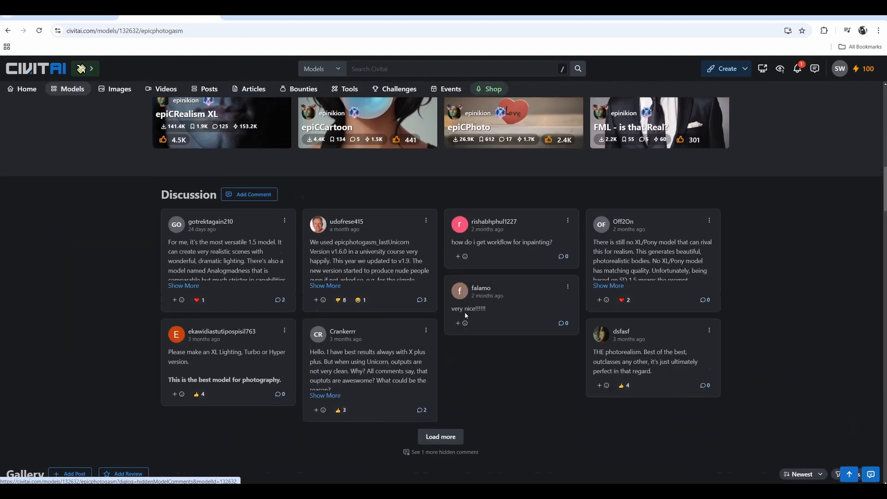
{"action": "scroll", "coordinate": [464, 324], "scroll_direction": "up", "scroll_amount": 15}
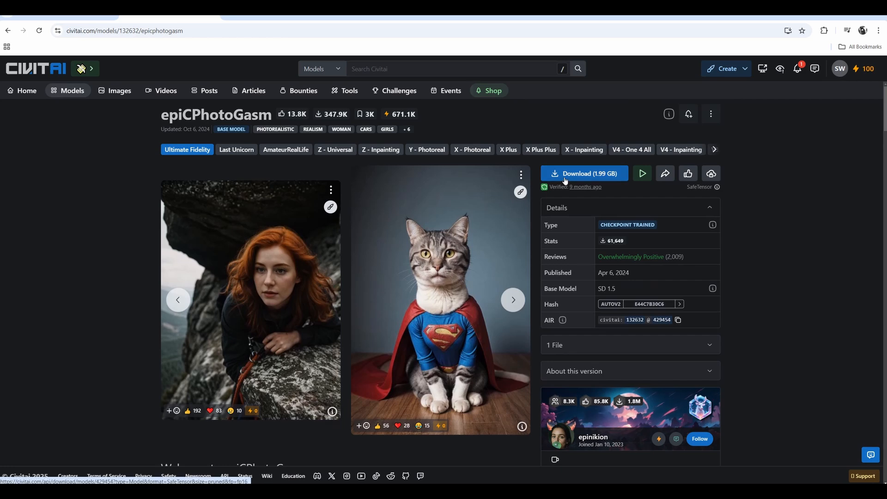
{"action": "left_click", "coordinate": [565, 178]}
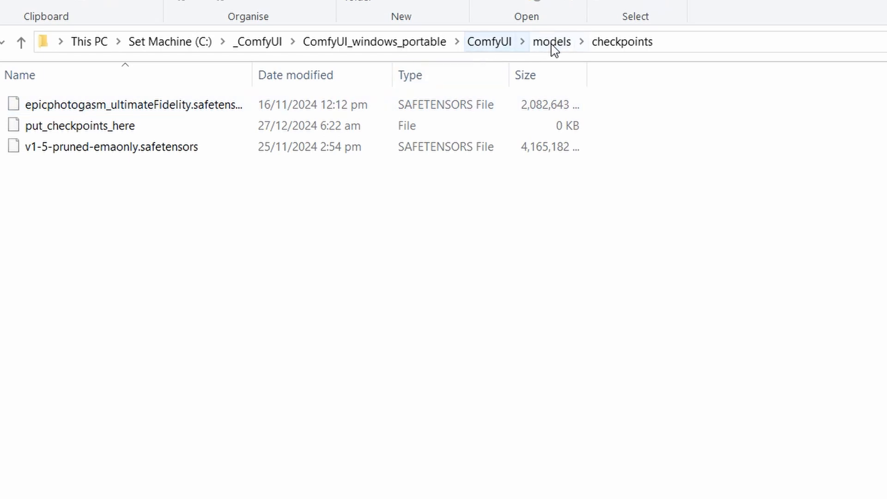
{"action": "left_click", "coordinate": [631, 46]}
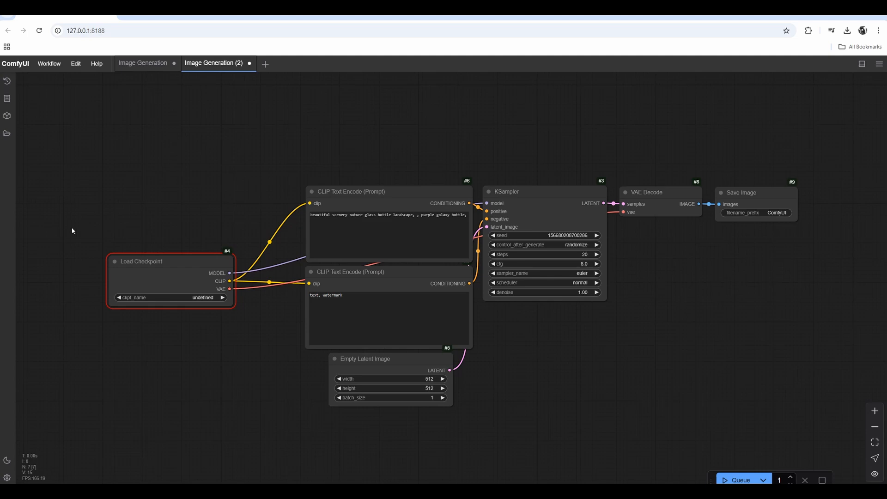
Refresh ComfyUI's node definitions and set the Load Checkpoint node to v1-5-pruned-emaonly.safetensors.
{"action": "left_click", "coordinate": [50, 67]}
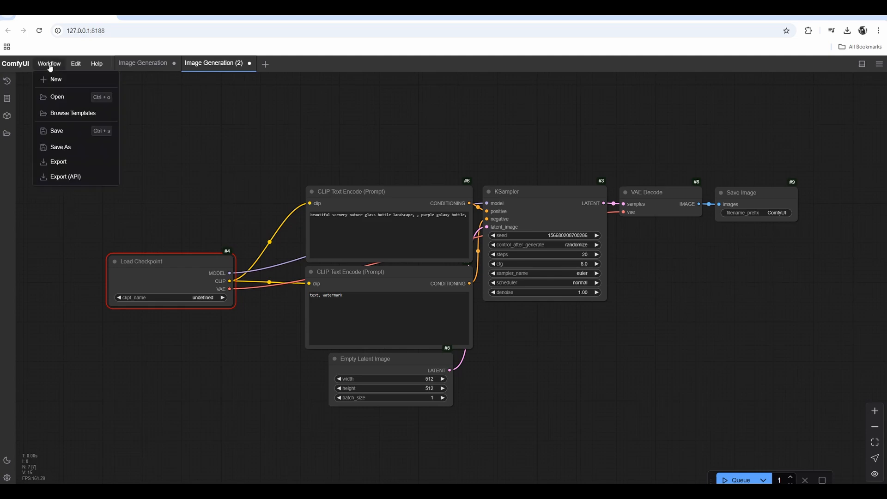
{"action": "mouse_move", "coordinate": [75, 64]}
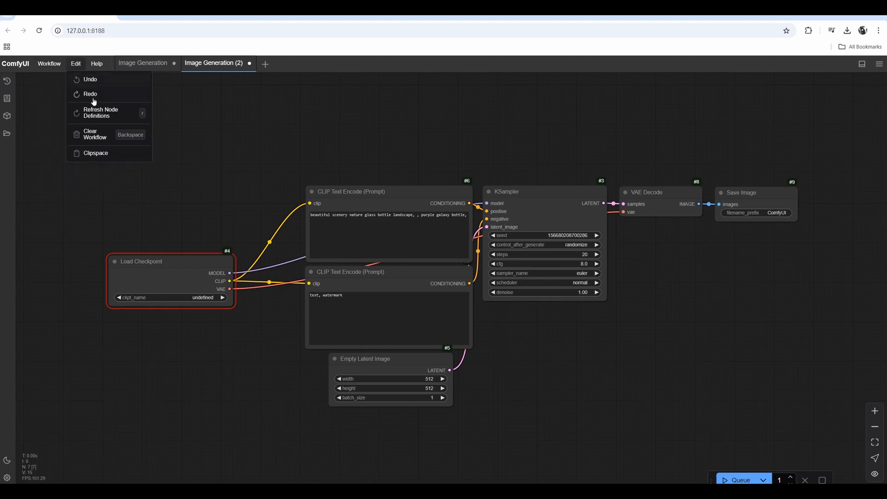
{"action": "left_click", "coordinate": [104, 117]}
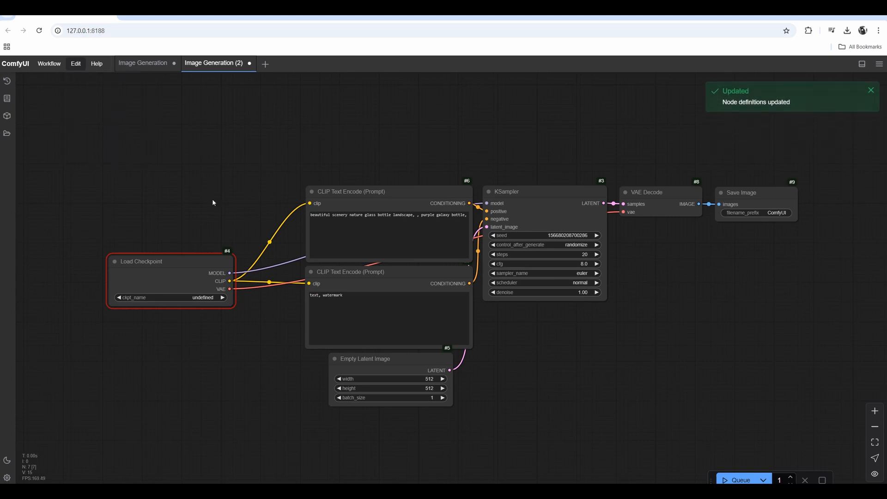
{"action": "left_click", "coordinate": [213, 297]}
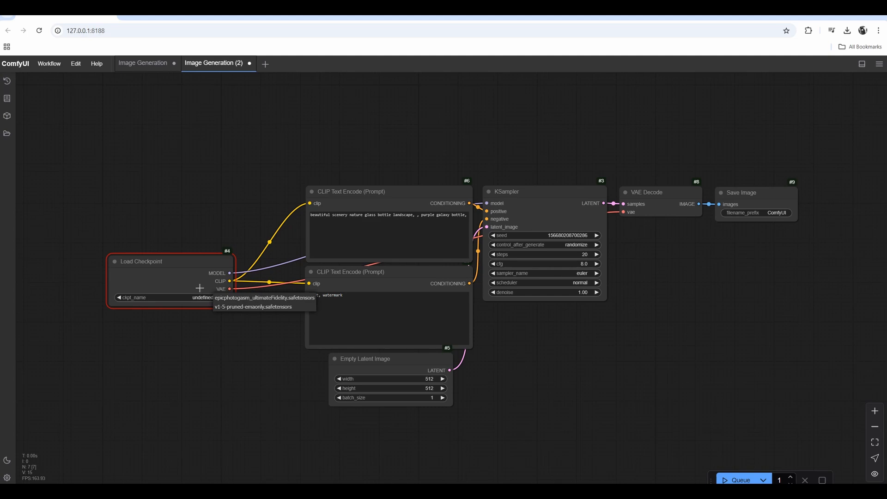
{"action": "left_click", "coordinate": [246, 307]}
Queue the Image Generation (2) workflow and view the generated image in the Save Image node.
{"action": "left_click_drag", "start_coordinate": [560, 356], "coordinate": [543, 365]}
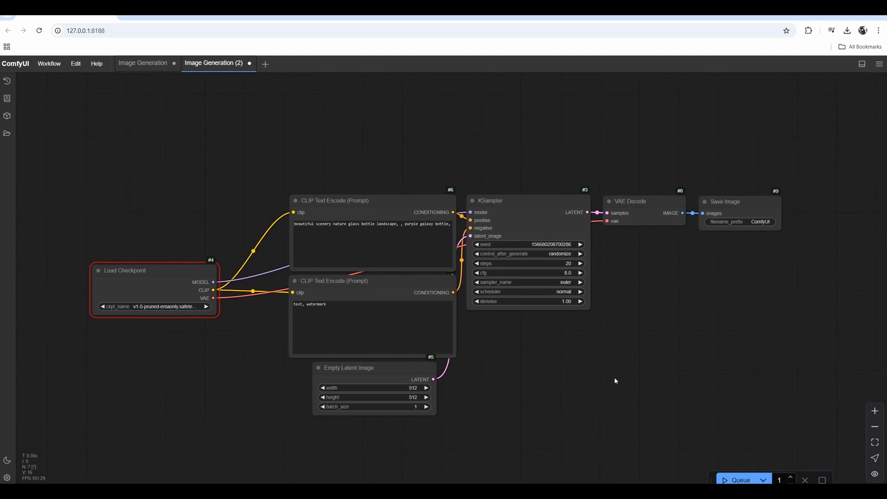
{"action": "left_click", "coordinate": [755, 481]}
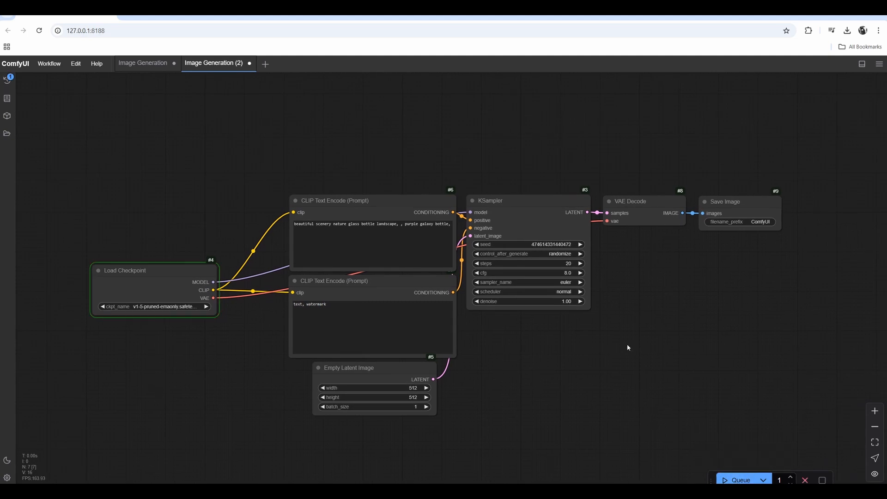
{"action": "key", "text": "alt+Tab"}
{"action": "left_click_drag", "start_coordinate": [445, 316], "coordinate": [554, 411]}
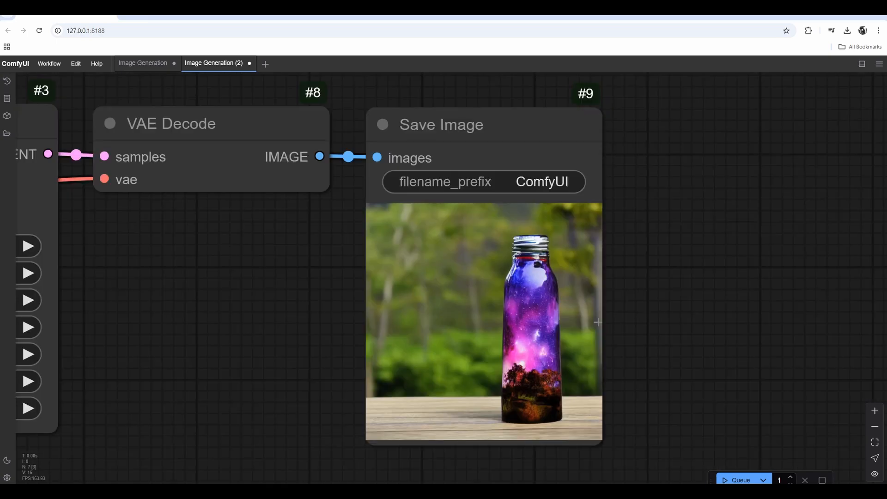
Move the positive prompt's CLIP Text Encode node slightly upward, away from the negative prompt node.
{"action": "scroll", "coordinate": [545, 320], "scroll_direction": "down", "scroll_amount": 4}
{"action": "left_click_drag", "start_coordinate": [162, 306], "coordinate": [417, 296]}
{"action": "scroll", "coordinate": [418, 296], "scroll_direction": "down", "scroll_amount": 3}
{"action": "left_click_drag", "start_coordinate": [305, 302], "coordinate": [629, 276]}
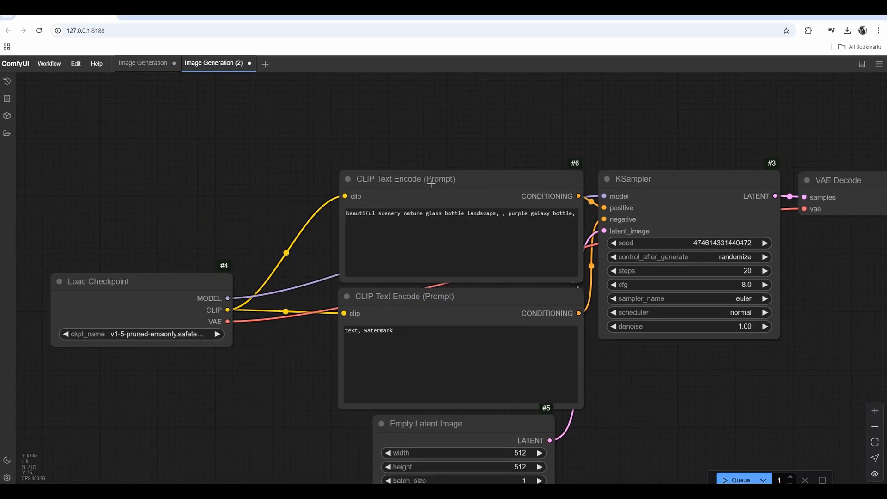
{"action": "left_click_drag", "start_coordinate": [429, 179], "coordinate": [435, 169]}
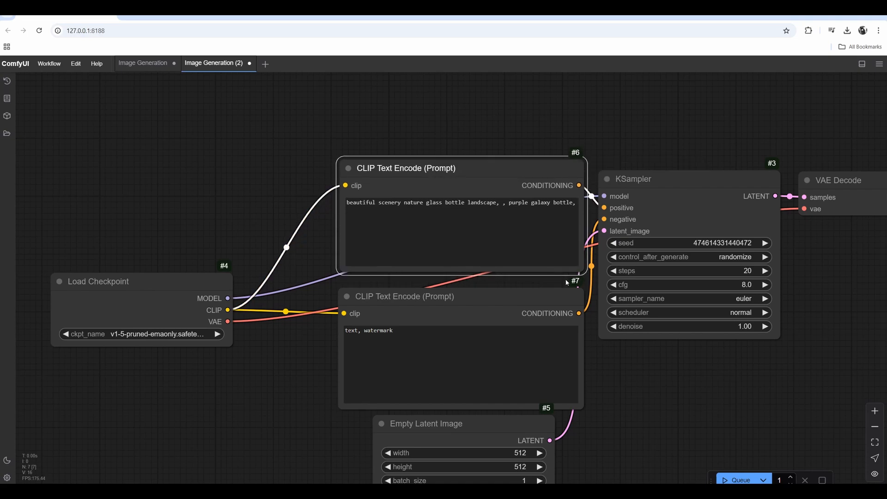
{"action": "left_click_drag", "start_coordinate": [567, 283], "coordinate": [415, 255]}
{"action": "scroll", "coordinate": [411, 256], "scroll_direction": "down", "scroll_amount": 3}
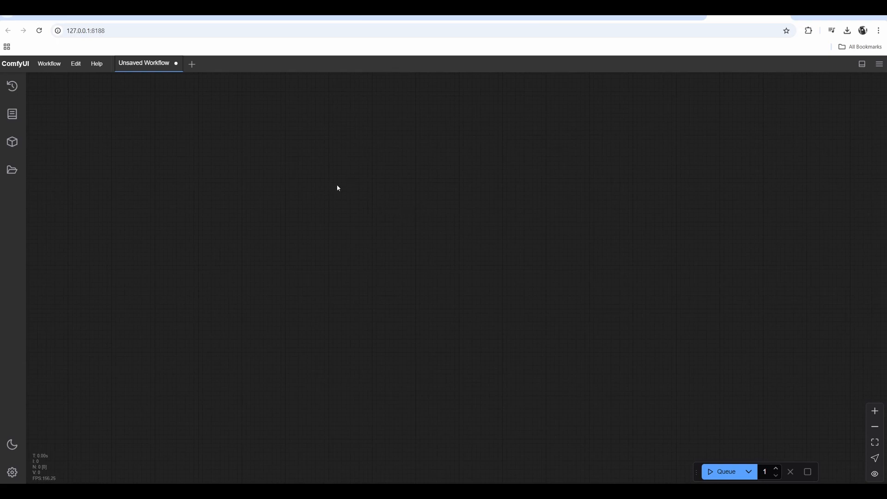
Examine the available workflow, editing and help commands in the unsaved workflow.
{"action": "left_click", "coordinate": [48, 63]}
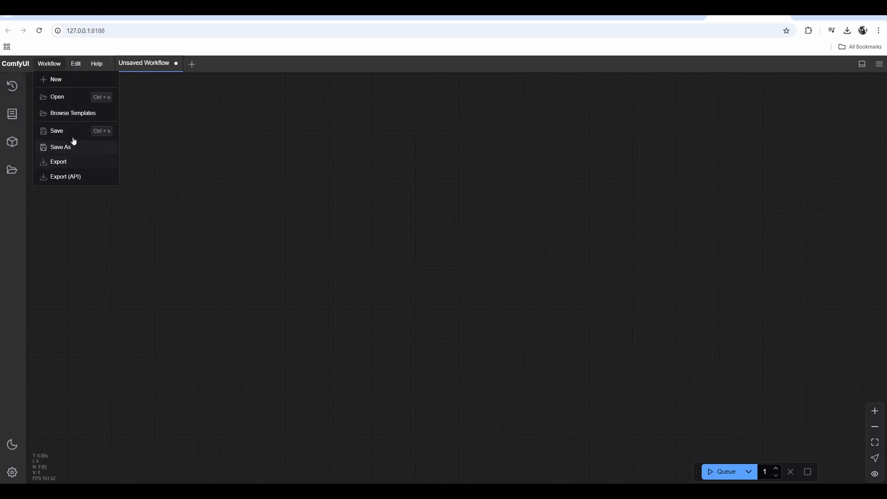
{"action": "mouse_move", "coordinate": [75, 62]}
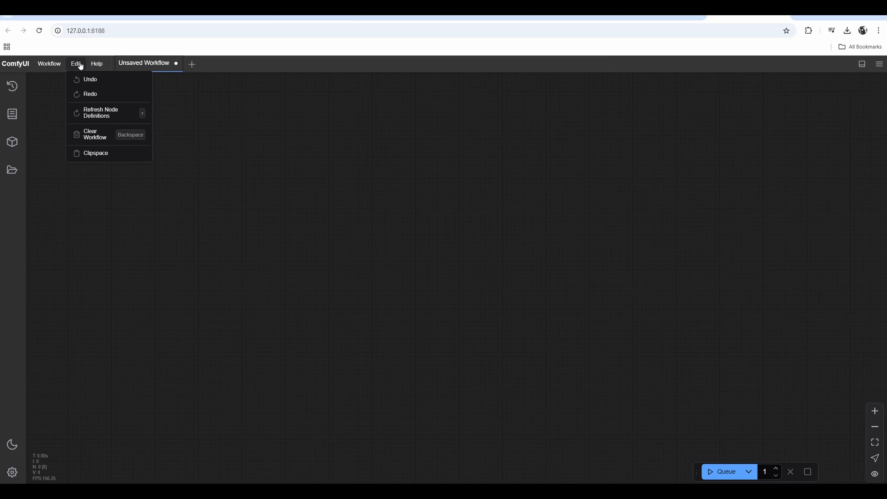
{"action": "left_click", "coordinate": [257, 157]}
{"action": "left_click", "coordinate": [77, 66]}
{"action": "mouse_move", "coordinate": [103, 67]}
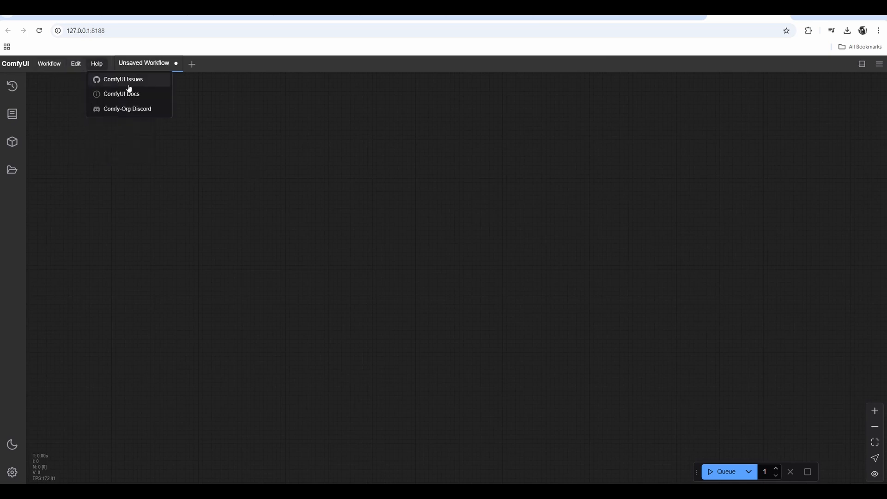
{"action": "left_click", "coordinate": [249, 90]}
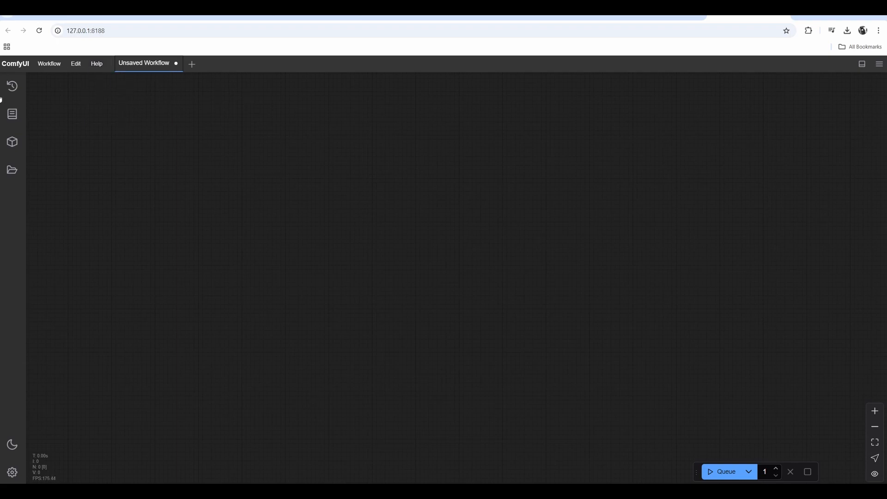
Look through the node library, model library, saved workflows and queue, and close the queue view.
{"action": "left_click", "coordinate": [20, 117]}
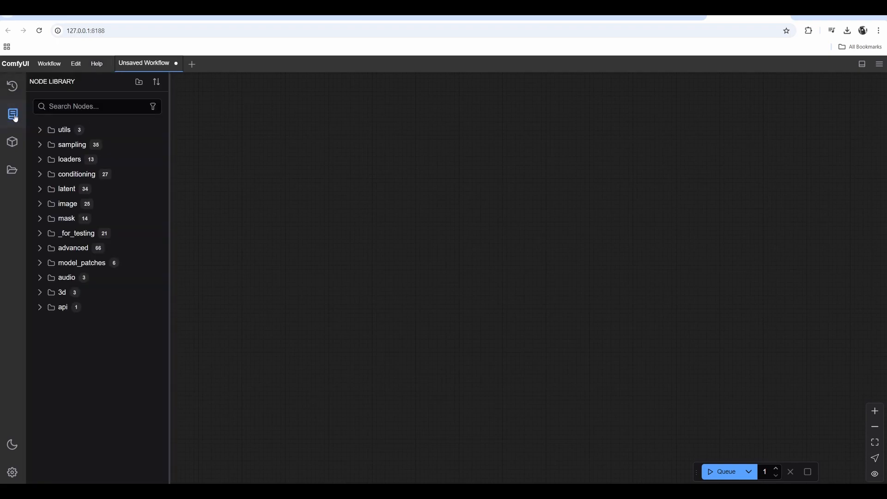
{"action": "left_click", "coordinate": [10, 147]}
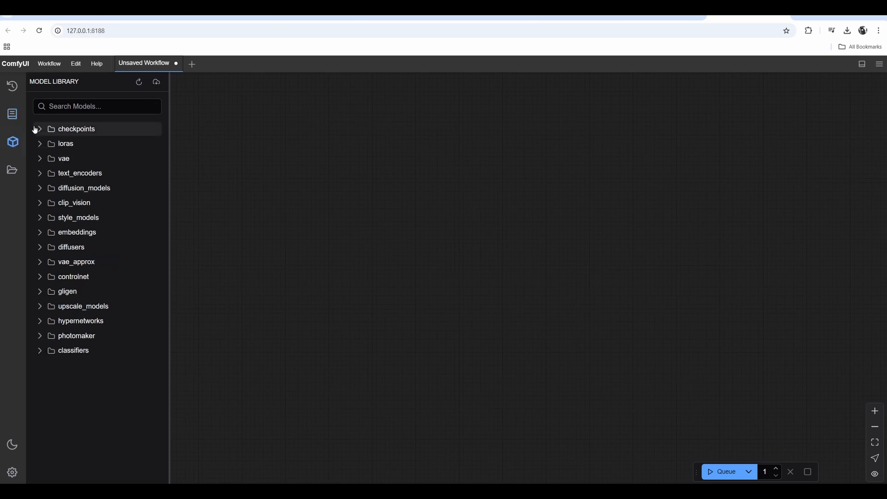
{"action": "left_click", "coordinate": [14, 172]}
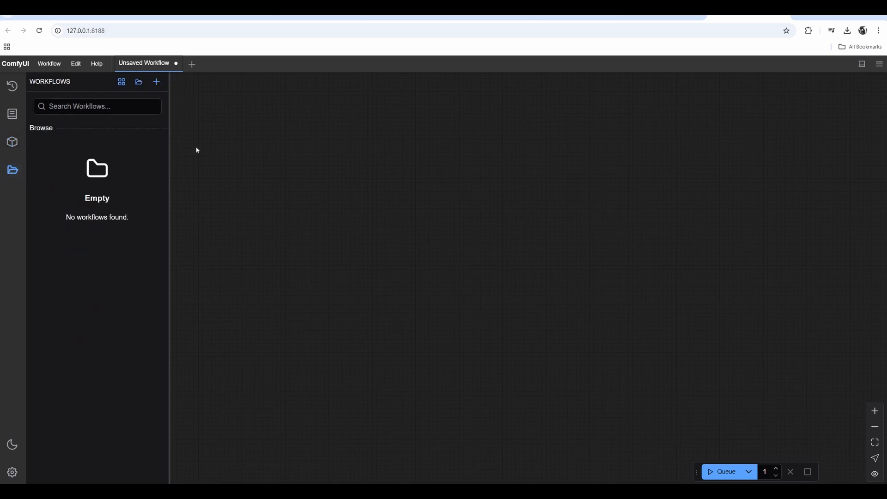
{"action": "left_click", "coordinate": [11, 88]}
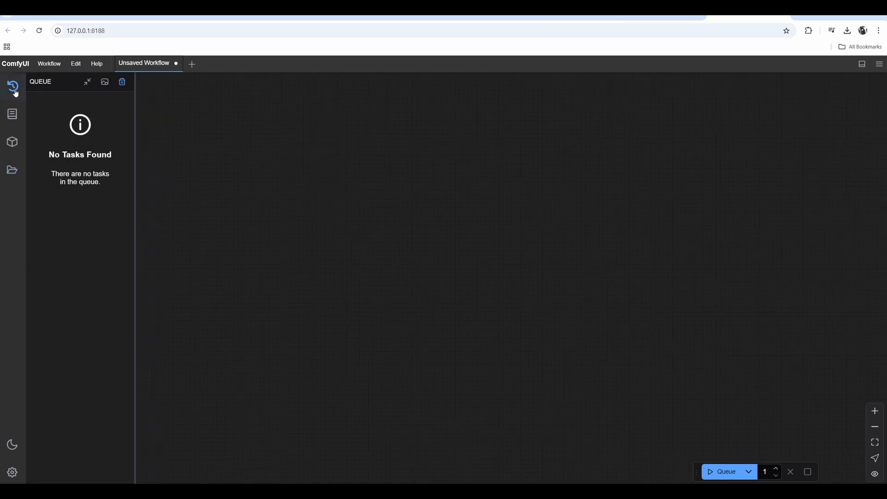
{"action": "left_click", "coordinate": [14, 91]}
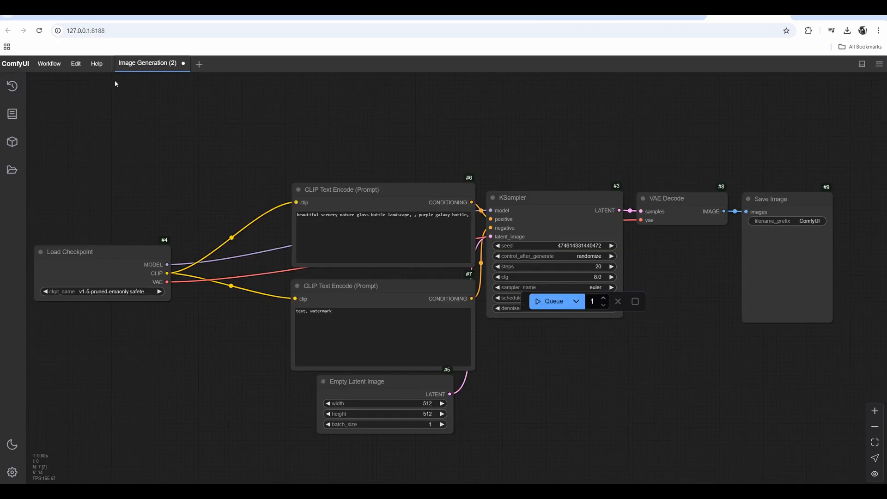
Create a new blank workflow and close the Image Generation (2) workflow.
{"action": "left_click", "coordinate": [77, 63]}
{"action": "mouse_move", "coordinate": [52, 65]}
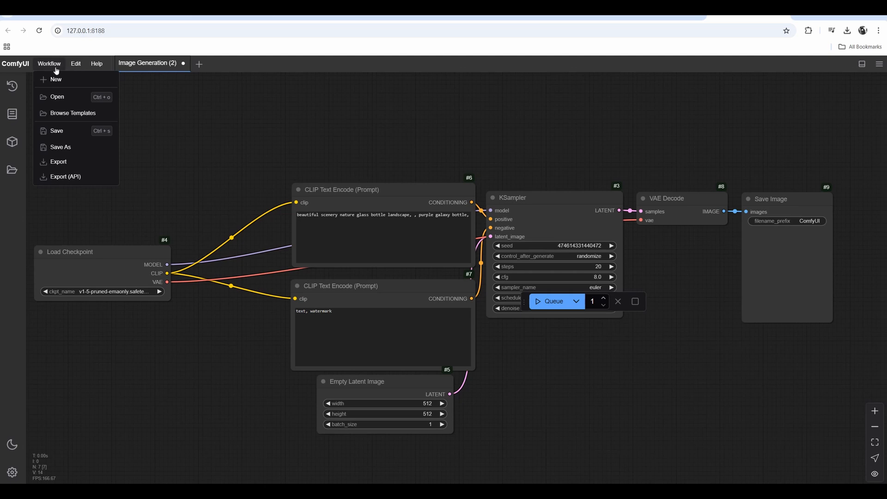
{"action": "left_click", "coordinate": [56, 80]}
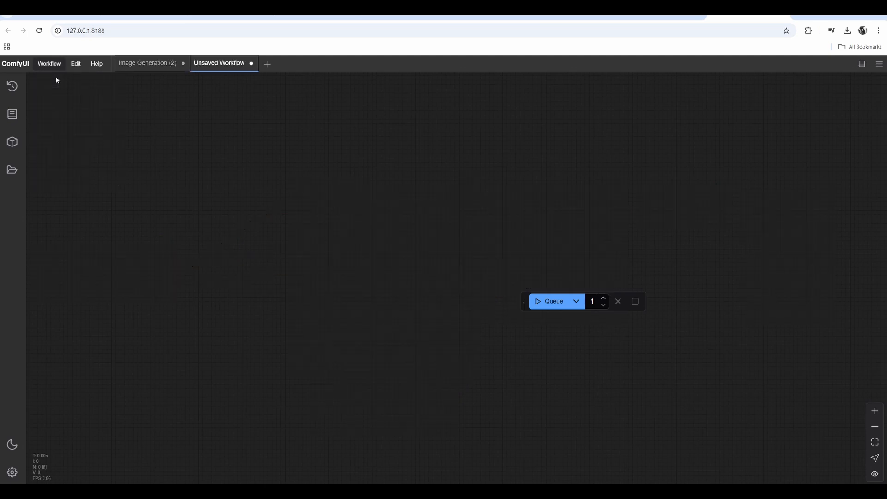
{"action": "left_click", "coordinate": [184, 65]}
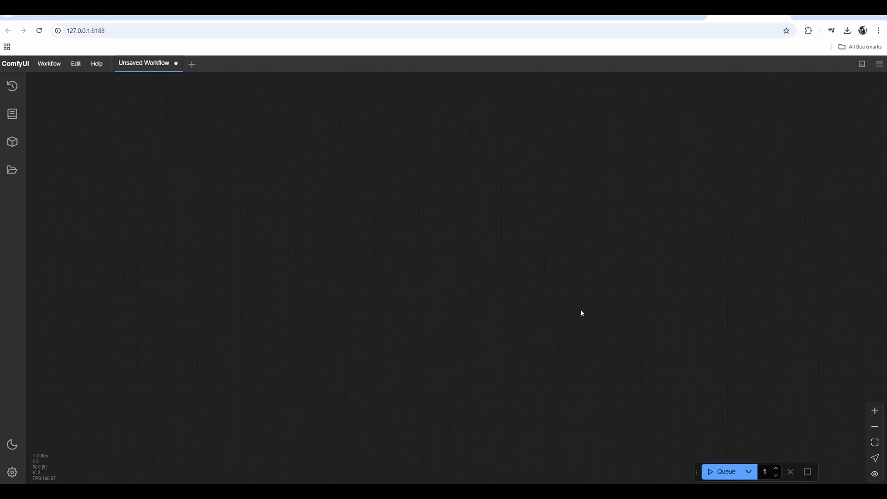
Add an Empty Latent Image node to the blank workflow and reposition it on the canvas.
{"action": "double_click", "coordinate": [416, 263]}
{"action": "type", "text": "empty la"}
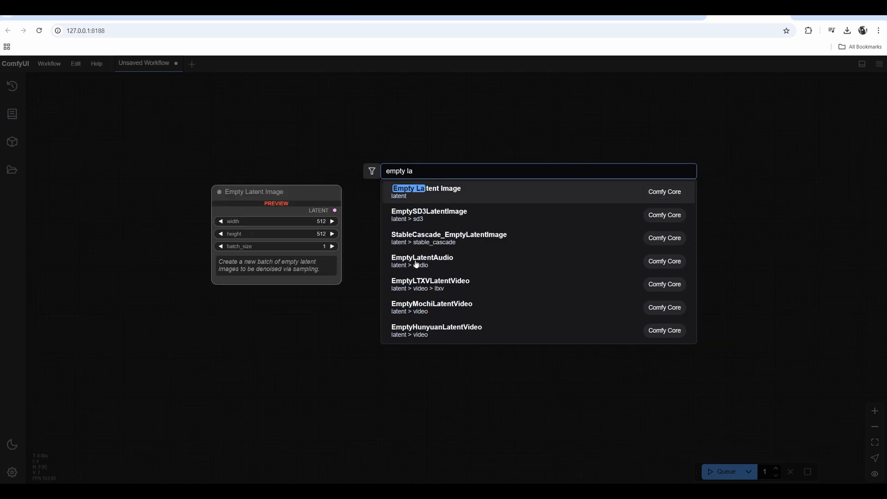
{"action": "left_click", "coordinate": [474, 196]}
{"action": "left_click_drag", "start_coordinate": [475, 255], "coordinate": [357, 235]}
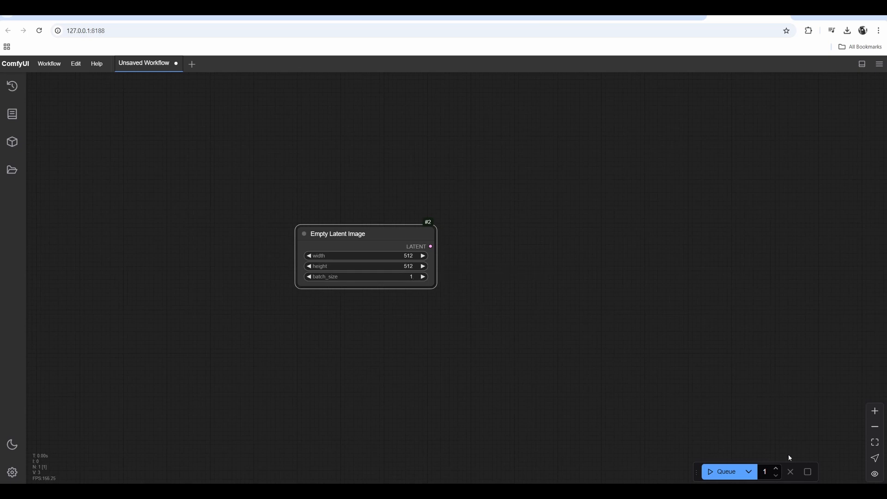
{"action": "left_click", "coordinate": [775, 469]}
{"action": "left_click", "coordinate": [776, 476]}
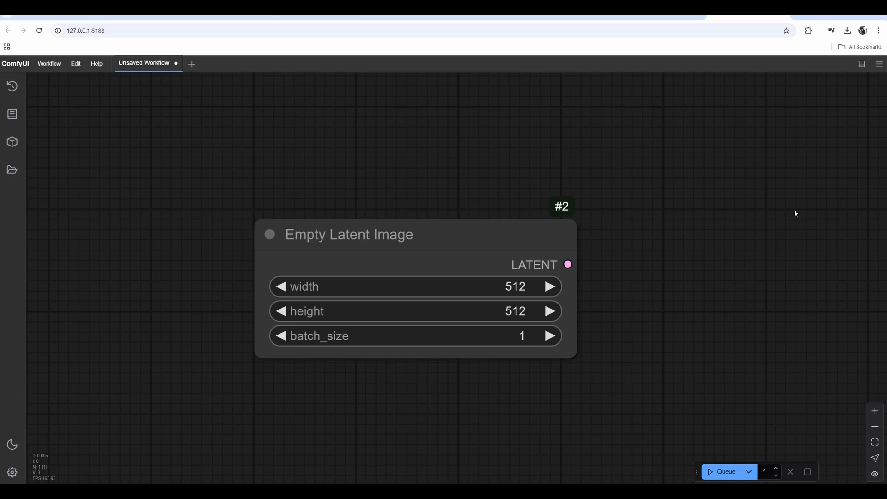
Add a Load Checkpoint node above and left of the Empty Latent Image node, and select the v1-5-pruned-emaonly checkpoint.
{"action": "scroll", "coordinate": [735, 292], "scroll_direction": "down", "scroll_amount": 6}
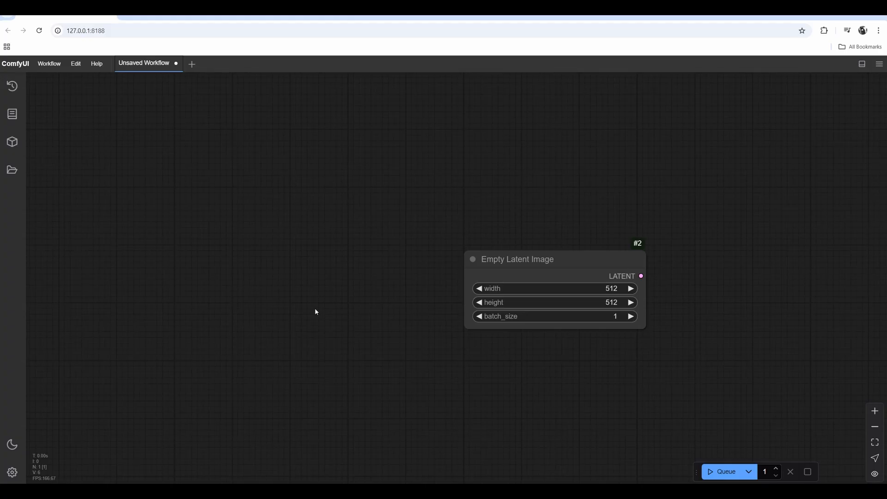
{"action": "double_click", "coordinate": [320, 177]}
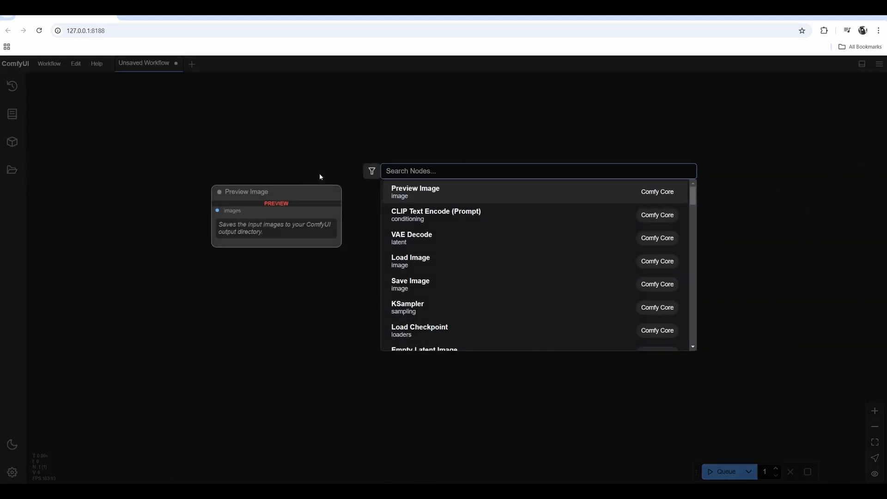
{"action": "type", "text": "che"}
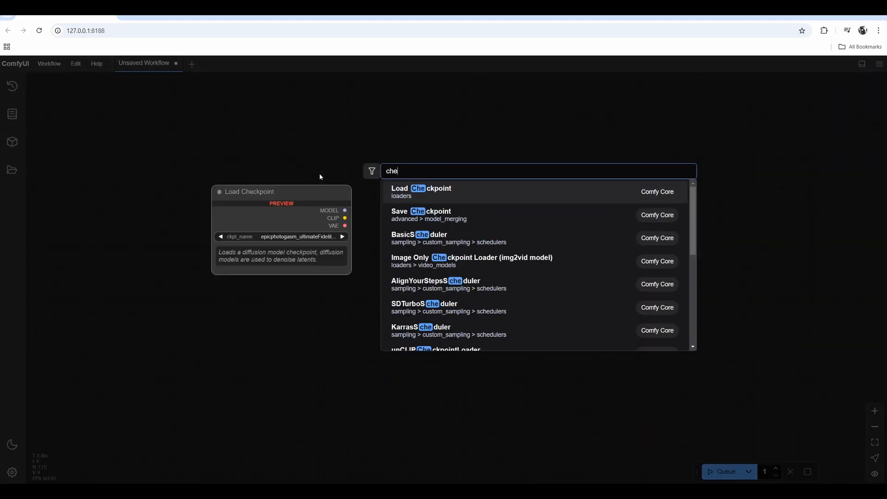
{"action": "left_click", "coordinate": [408, 188]}
{"action": "left_click_drag", "start_coordinate": [406, 168], "coordinate": [282, 173]}
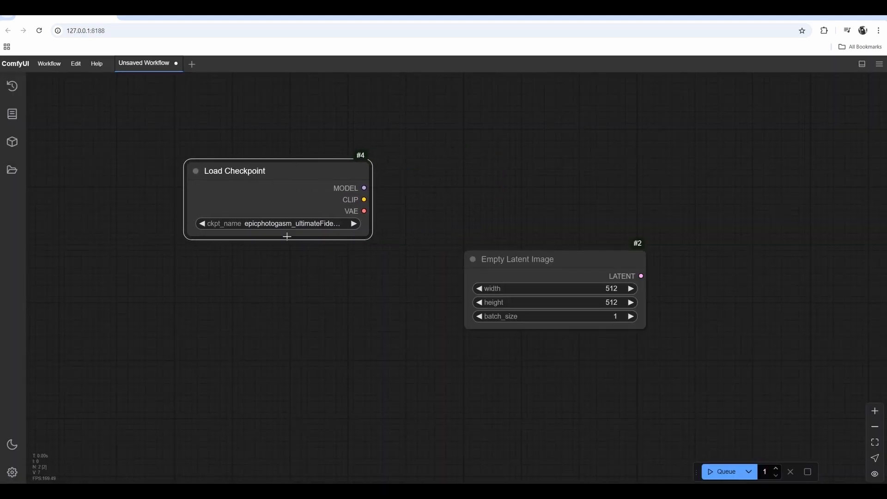
{"action": "left_click", "coordinate": [353, 224]}
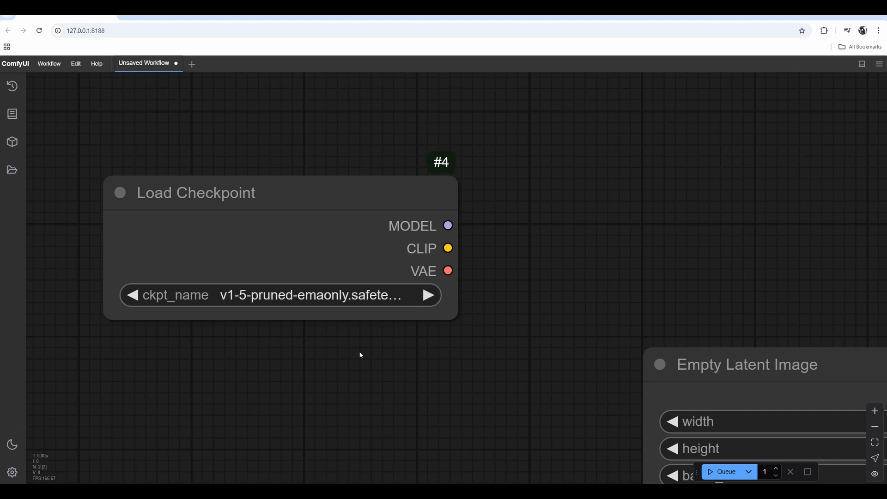
Create a CLIPTextEncode node from the Load Checkpoint node's CLIP output and move it up, clear of the Empty Latent Image node.
{"action": "scroll", "coordinate": [360, 354], "scroll_direction": "down", "scroll_amount": 4}
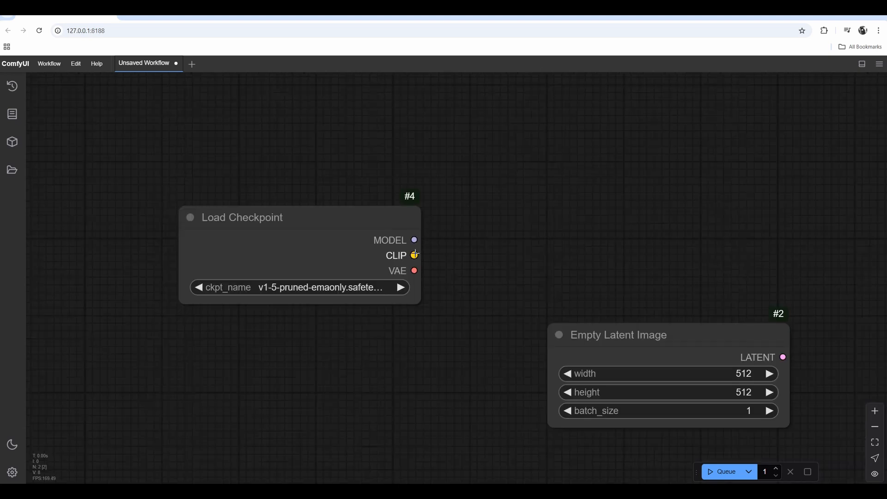
{"action": "left_click_drag", "start_coordinate": [415, 255], "coordinate": [540, 159]}
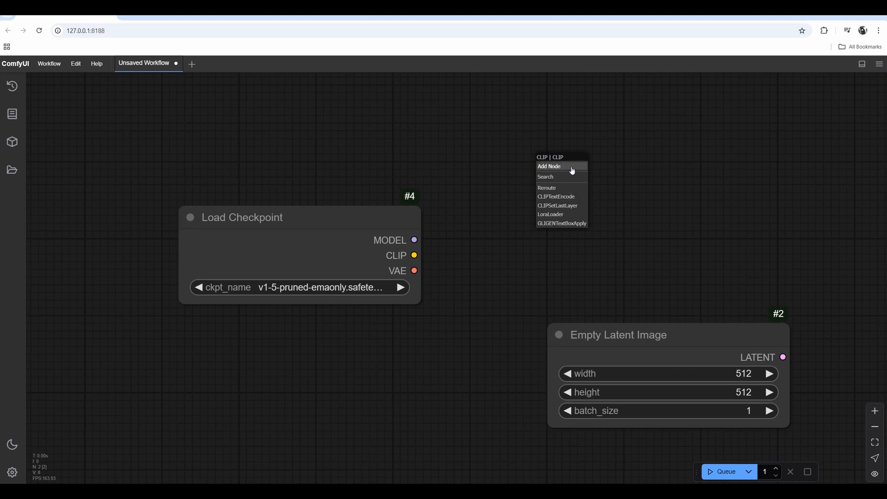
{"action": "left_click", "coordinate": [575, 200]}
{"action": "left_click_drag", "start_coordinate": [627, 162], "coordinate": [614, 79]}
Arrange the nodes with Empty Latent Image below CLIP Text Encode and Load Checkpoint to their left.
{"action": "left_click_drag", "start_coordinate": [620, 286], "coordinate": [458, 385]}
{"action": "scroll", "coordinate": [457, 385], "scroll_direction": "down", "scroll_amount": 1}
{"action": "scroll", "coordinate": [458, 385], "scroll_direction": "down", "scroll_amount": 1}
{"action": "left_click_drag", "start_coordinate": [236, 304], "coordinate": [246, 236]}
{"action": "left_click_drag", "start_coordinate": [335, 315], "coordinate": [320, 351]}
{"action": "left_click_drag", "start_coordinate": [457, 218], "coordinate": [480, 144]}
{"action": "left_click_drag", "start_coordinate": [413, 318], "coordinate": [419, 301]}
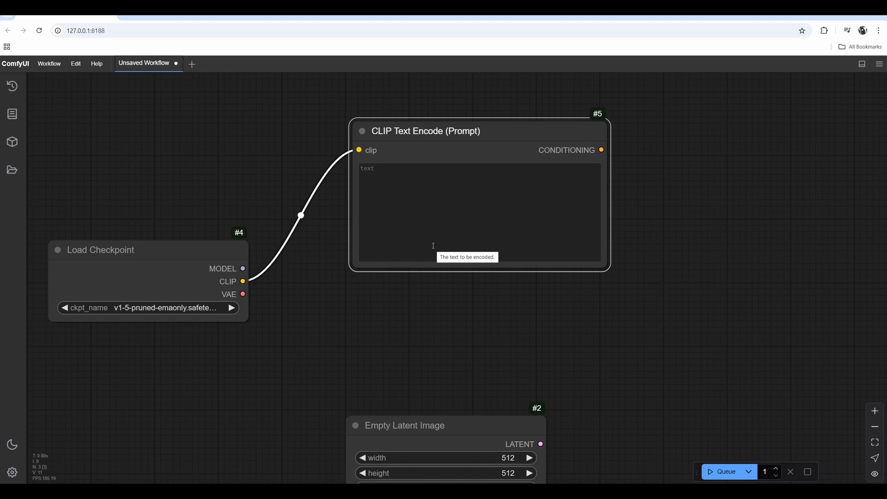
{"action": "left_click", "coordinate": [637, 249]}
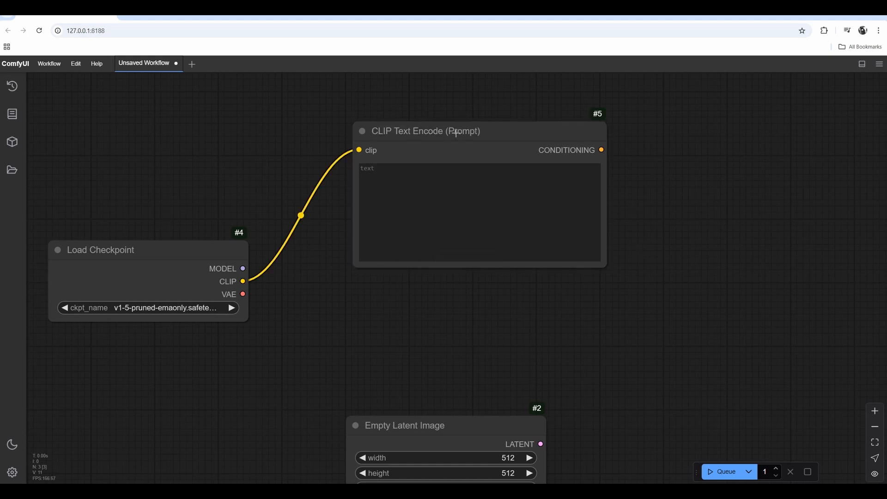
Duplicate the CLIP Text Encode node and place the copy between the original and the Empty Latent Image node.
{"action": "left_click_drag", "start_coordinate": [456, 133], "coordinate": [449, 122]}
{"action": "key", "text": "ctrl+c"}
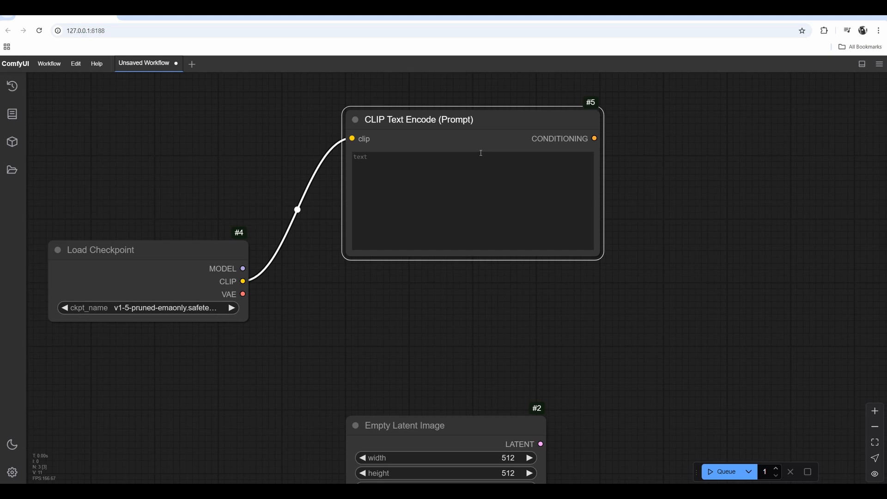
{"action": "key", "text": "ctrl+v"}
{"action": "left_click_drag", "start_coordinate": [554, 145], "coordinate": [437, 272]}
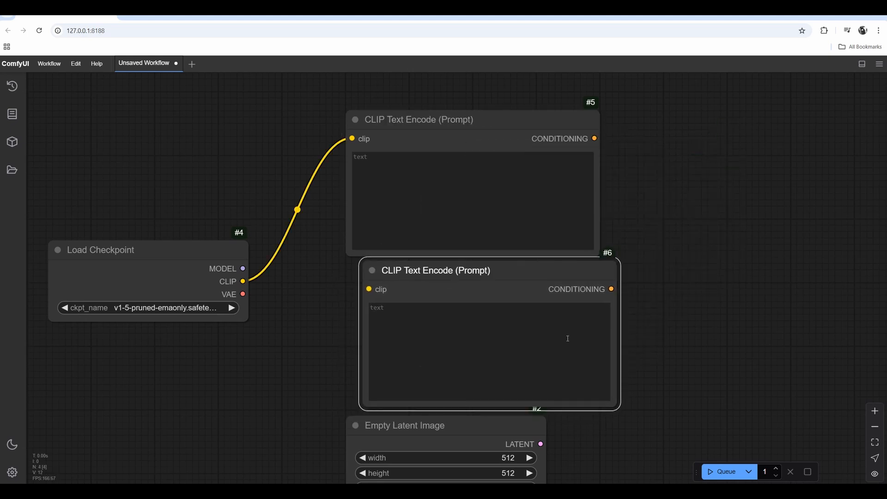
{"action": "left_click_drag", "start_coordinate": [578, 419], "coordinate": [560, 325]}
{"action": "left_click_drag", "start_coordinate": [473, 337], "coordinate": [481, 395]}
{"action": "left_click_drag", "start_coordinate": [470, 176], "coordinate": [456, 193]}
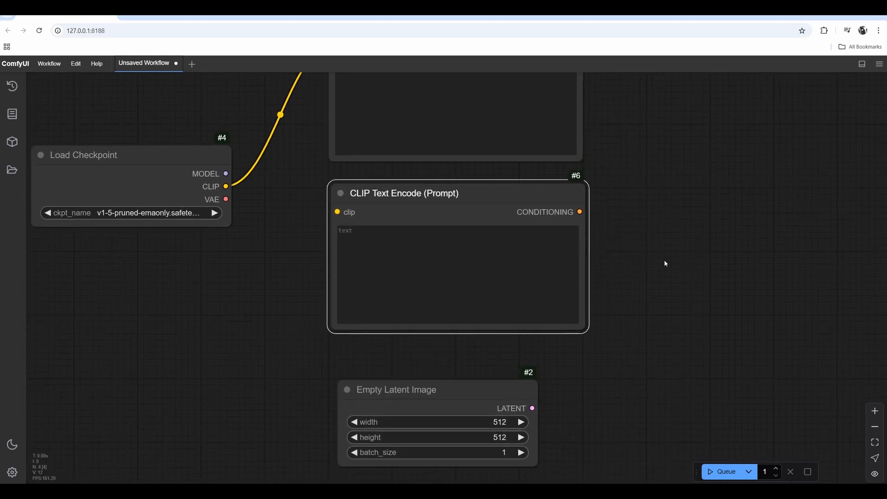
Connect the Load Checkpoint node's CLIP output to the clip input of the second CLIP Text Encode node.
{"action": "left_click_drag", "start_coordinate": [622, 212], "coordinate": [642, 250]}
{"action": "left_click_drag", "start_coordinate": [245, 224], "coordinate": [358, 250]}
{"action": "left_click_drag", "start_coordinate": [315, 190], "coordinate": [321, 274]}
Rename the upper CLIP Text Encode node as CLIP Text Encode Positive.
{"action": "double_click", "coordinate": [429, 147]}
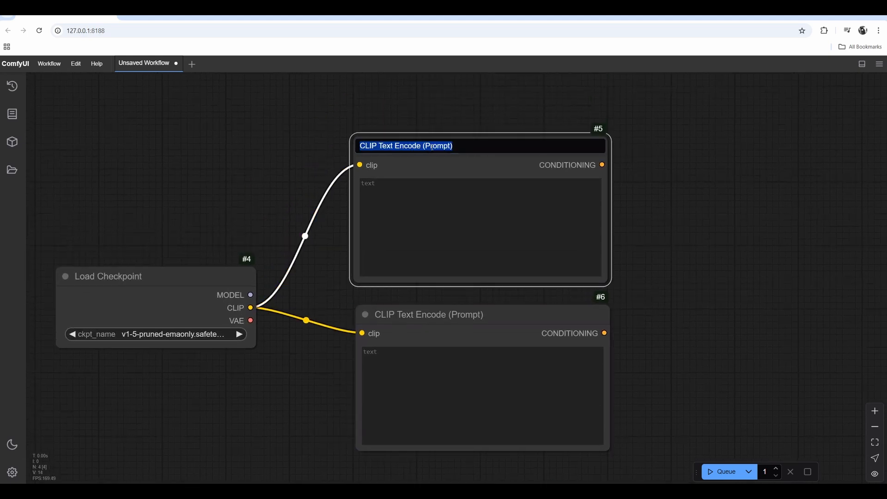
{"action": "left_click", "coordinate": [467, 152]}
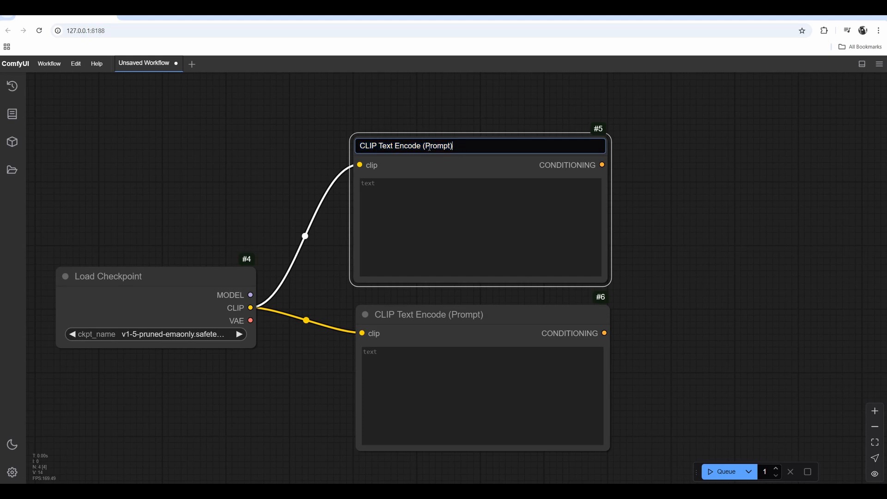
{"action": "left_click_drag", "start_coordinate": [422, 146], "coordinate": [498, 144]}
{"action": "type", "text": "Positive"}
{"action": "key", "text": "Return"}
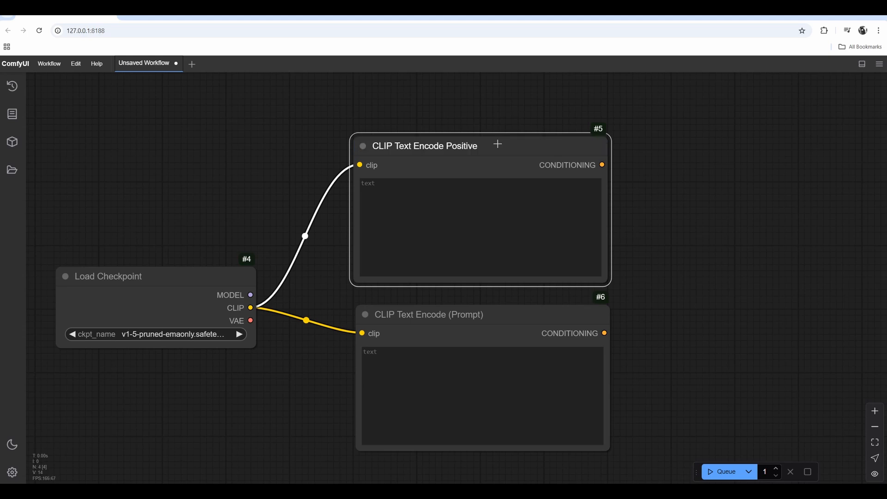
Rename the lower CLIP Text Encode node as CLIP Text Encode Negative.
{"action": "double_click", "coordinate": [442, 316]}
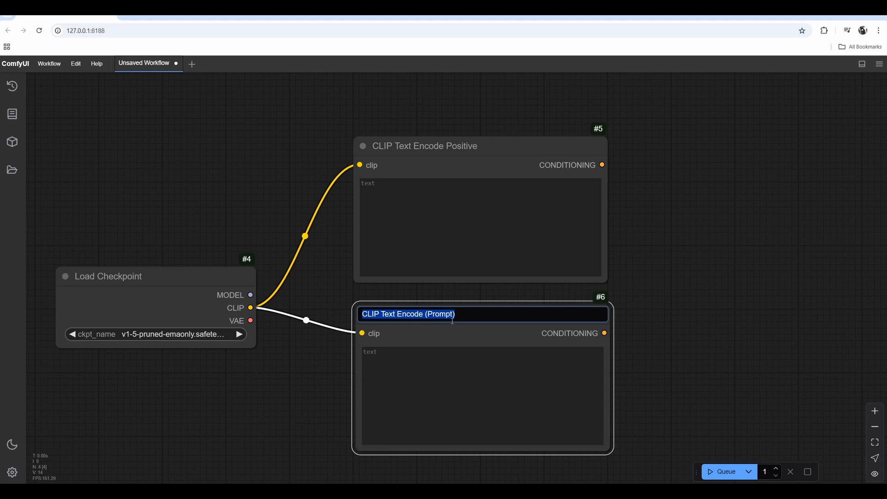
{"action": "left_click", "coordinate": [425, 314]}
{"action": "left_click_drag", "start_coordinate": [425, 315], "coordinate": [509, 310]}
{"action": "type", "text": "Negative"}
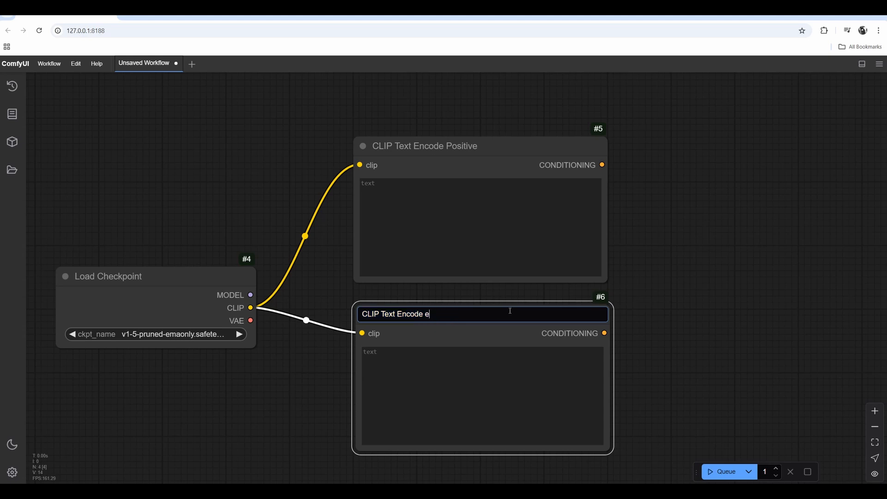
{"action": "key", "text": "Return"}
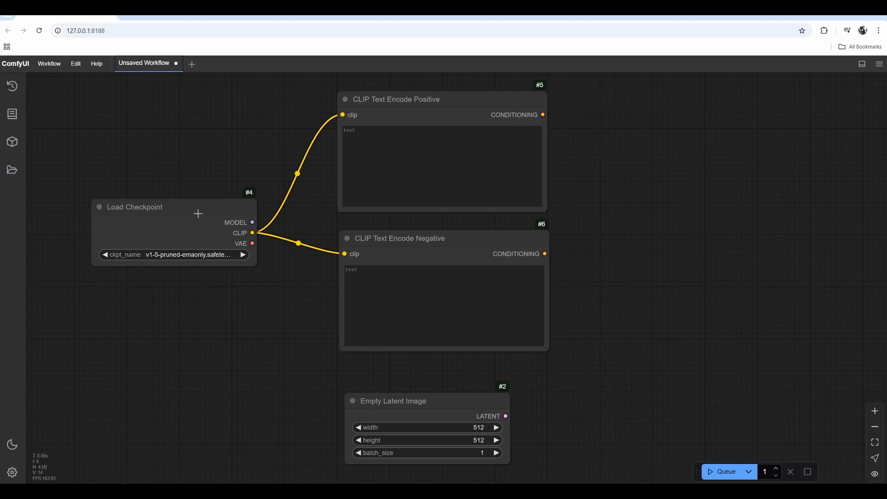
Create a KSampler node from the Load Checkpoint node's MODEL output and move the positive prompt node up, clear of the link.
{"action": "left_click_drag", "start_coordinate": [252, 223], "coordinate": [688, 190]}
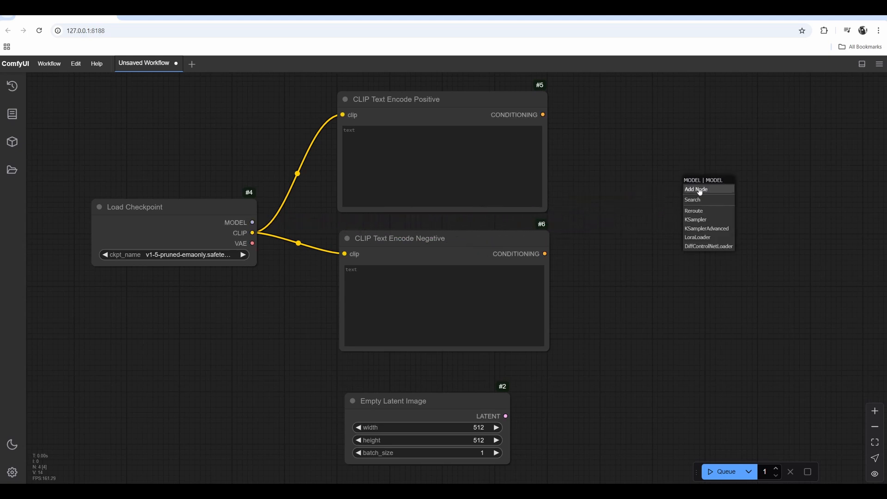
{"action": "left_click", "coordinate": [705, 223]}
{"action": "left_click_drag", "start_coordinate": [636, 254], "coordinate": [572, 296]}
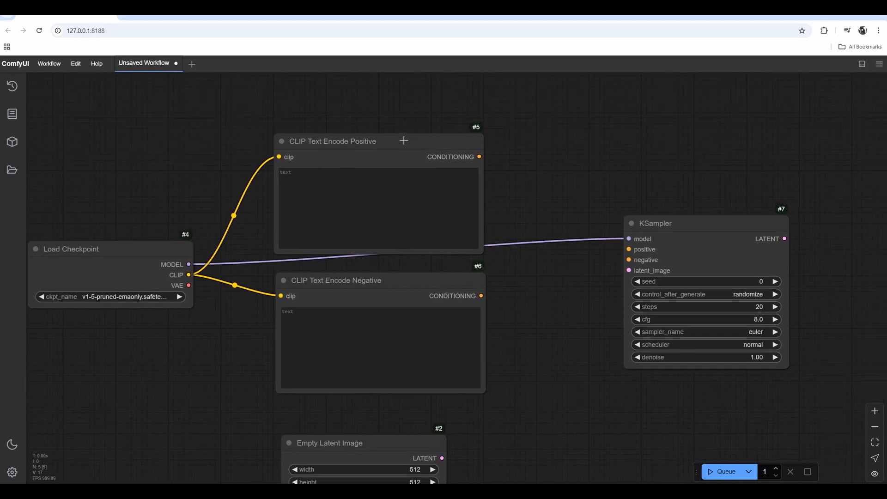
{"action": "left_click_drag", "start_coordinate": [404, 138], "coordinate": [413, 91]}
{"action": "left_click_drag", "start_coordinate": [531, 287], "coordinate": [451, 274]}
{"action": "scroll", "coordinate": [516, 310], "scroll_direction": "down", "scroll_amount": 3}
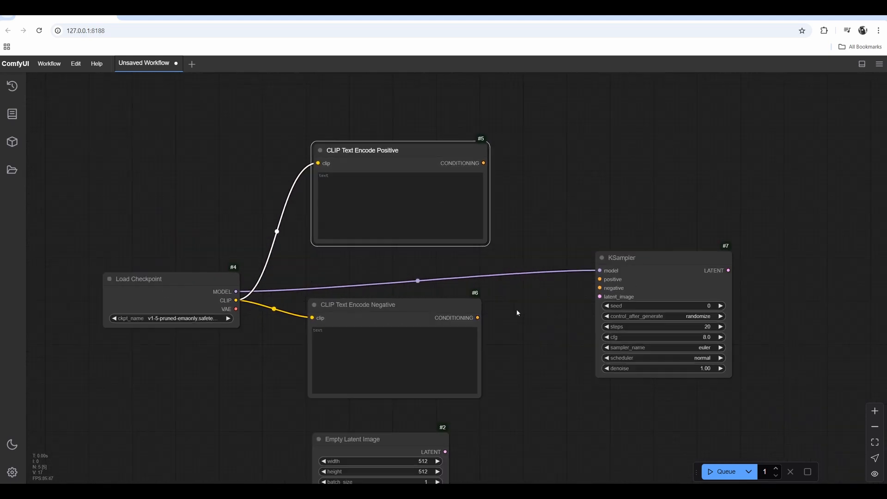
Connect the positive conditioning, negative conditioning and empty latent outputs to the matching KSampler inputs, and shift the KSampler slightly to the right.
{"action": "left_click_drag", "start_coordinate": [447, 148], "coordinate": [563, 266]}
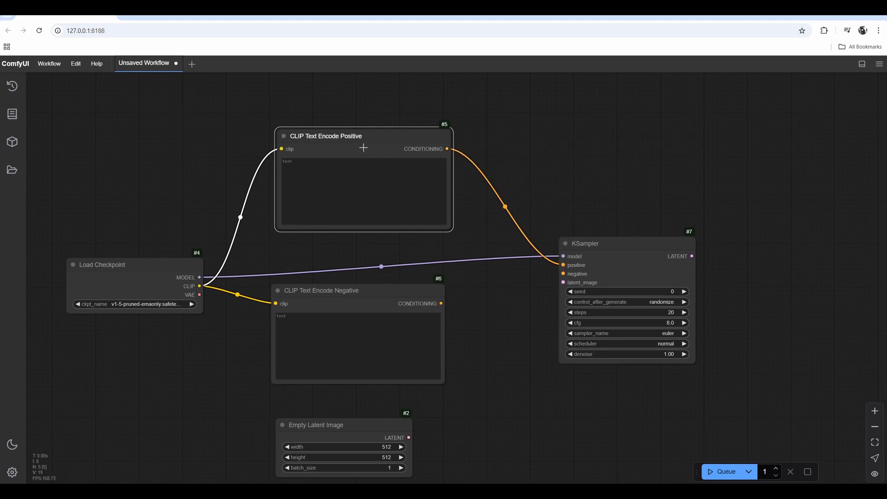
{"action": "left_click_drag", "start_coordinate": [441, 303], "coordinate": [564, 273]}
{"action": "left_click_drag", "start_coordinate": [500, 348], "coordinate": [502, 325]}
{"action": "left_click_drag", "start_coordinate": [411, 414], "coordinate": [564, 259]}
{"action": "left_click_drag", "start_coordinate": [602, 221], "coordinate": [634, 208]}
{"action": "left_click_drag", "start_coordinate": [496, 252], "coordinate": [482, 254]}
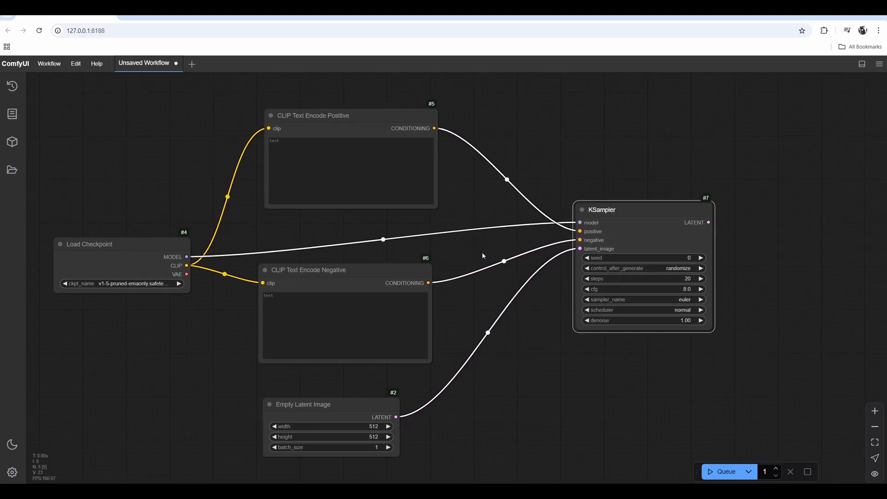
Examine the seed behaviour options available for control_after_generate in the KSampler node.
{"action": "scroll", "coordinate": [697, 299], "scroll_direction": "up", "scroll_amount": 2}
{"action": "scroll", "coordinate": [703, 259], "scroll_direction": "up", "scroll_amount": 2}
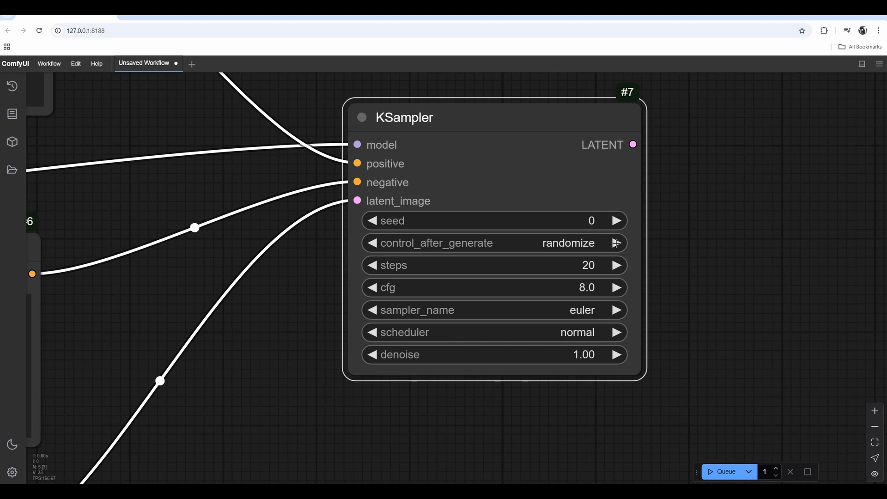
{"action": "left_click", "coordinate": [575, 244]}
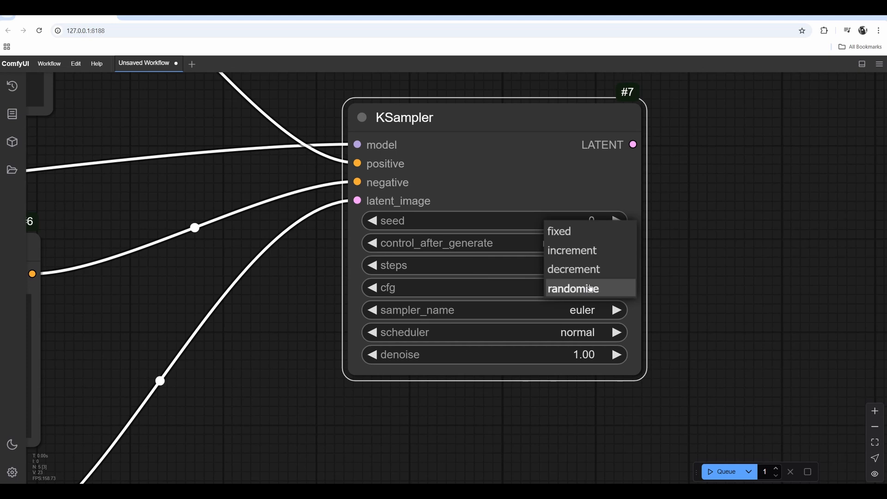
{"action": "left_click", "coordinate": [701, 238]}
Set the KSampler's sampler_name to dpm_2.
{"action": "scroll", "coordinate": [700, 255], "scroll_direction": "up", "scroll_amount": 1}
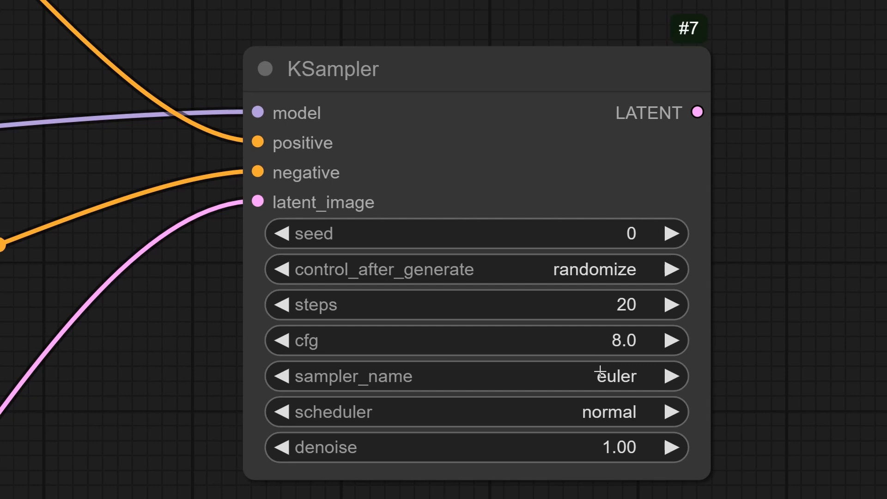
{"action": "left_click", "coordinate": [668, 376]}
{"action": "left_click", "coordinate": [630, 378]}
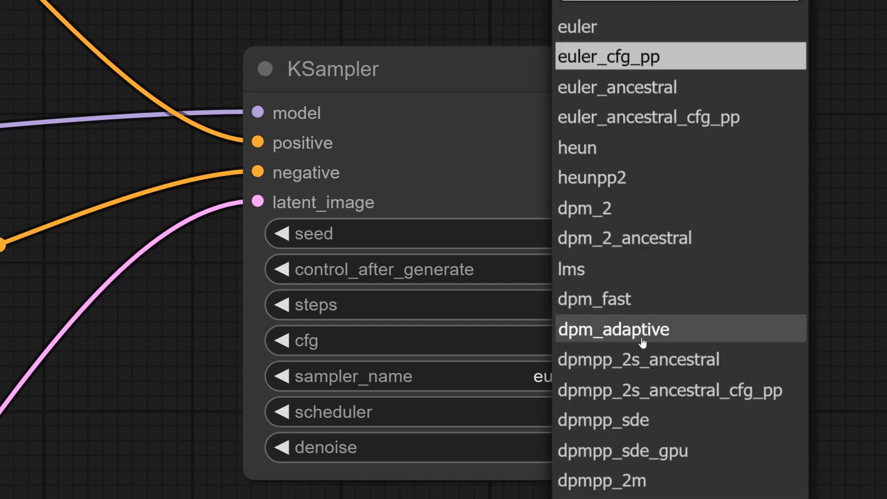
{"action": "scroll", "coordinate": [658, 392], "scroll_direction": "up", "scroll_amount": 1}
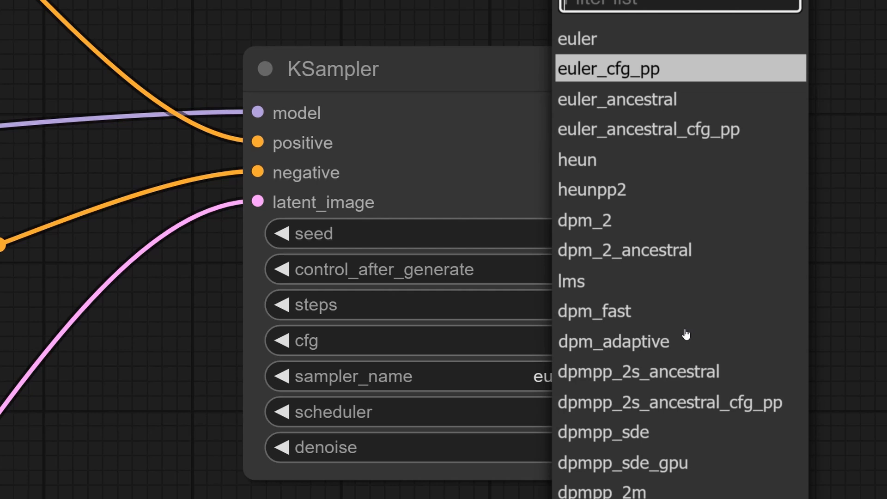
{"action": "left_click", "coordinate": [610, 224]}
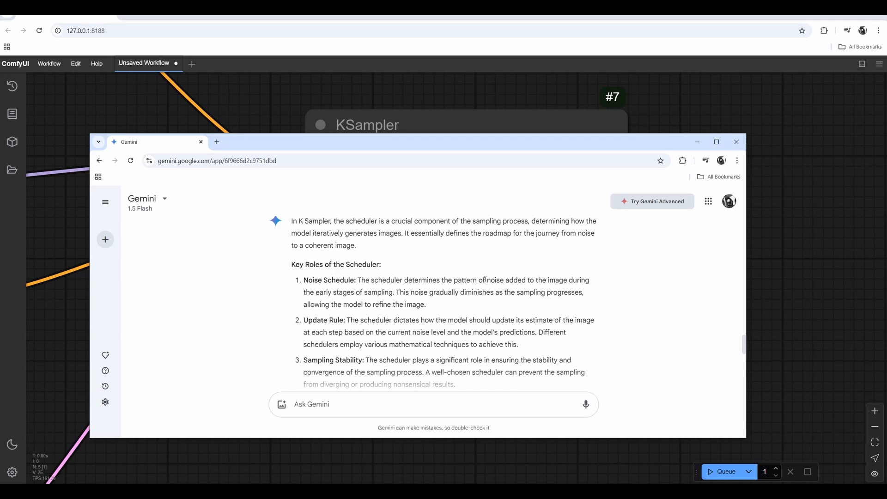
Put the Gemini window away and set the KSampler's scheduler to karras.
{"action": "left_click", "coordinate": [697, 142]}
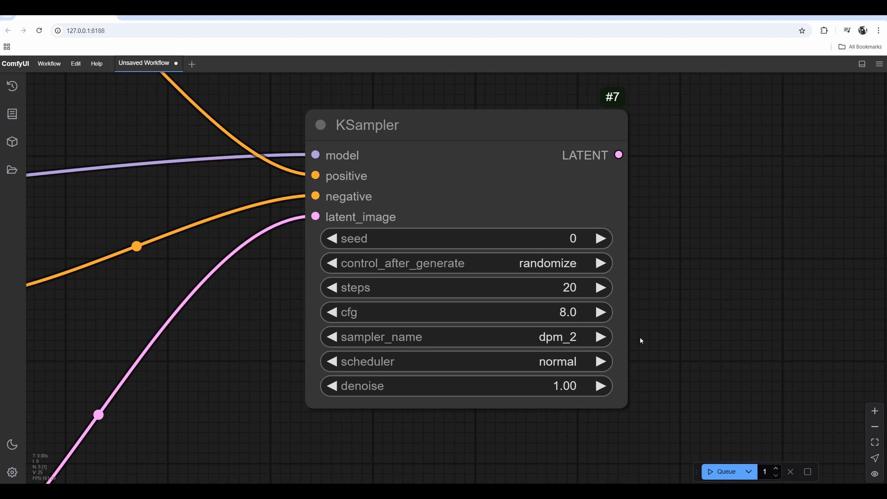
{"action": "left_click", "coordinate": [599, 360]}
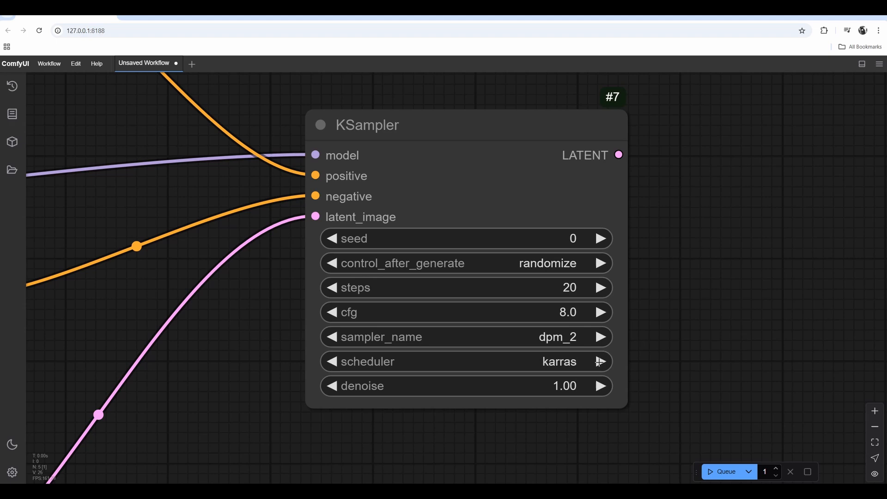
{"action": "left_click", "coordinate": [561, 363]}
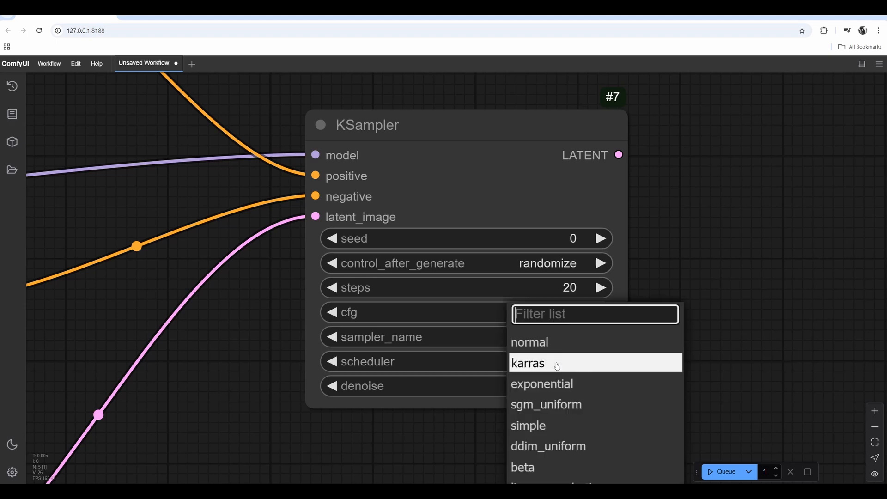
{"action": "left_click", "coordinate": [558, 365]}
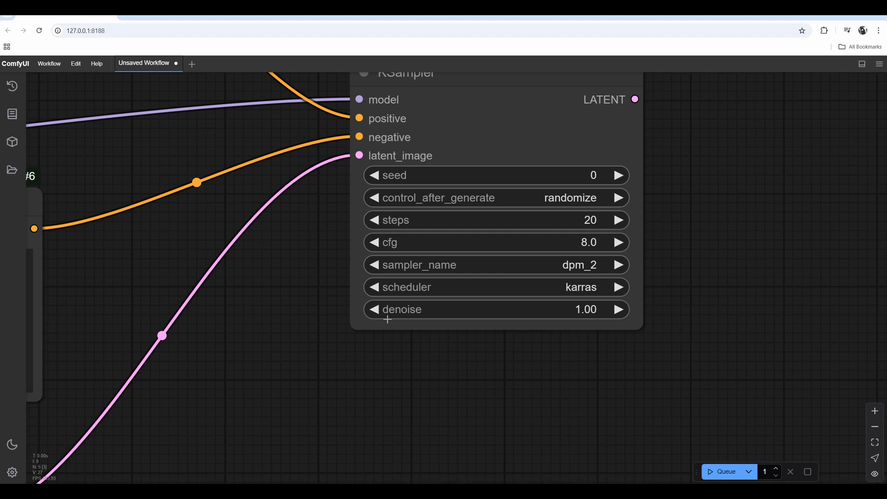
Examine the KSampler's denoise setting and the links that feed it from the prompt and Empty Latent Image nodes.
{"action": "left_click_drag", "start_coordinate": [308, 347], "coordinate": [318, 351]}
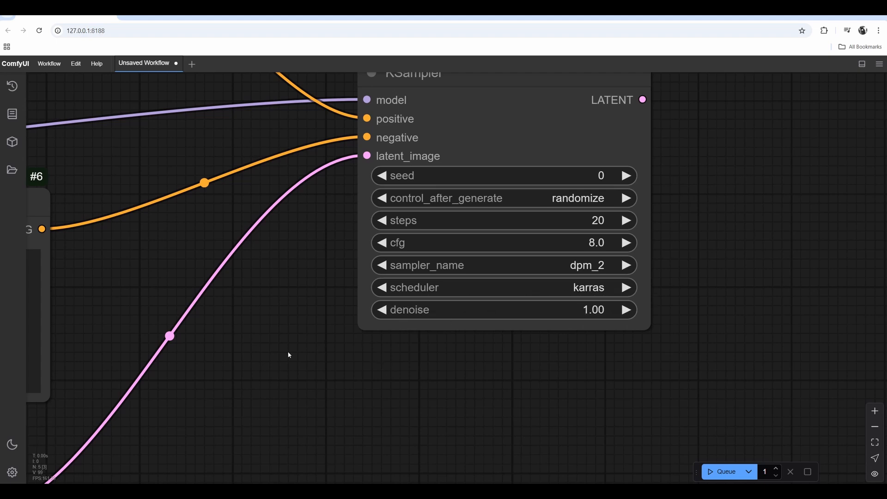
{"action": "left_click_drag", "start_coordinate": [278, 363], "coordinate": [380, 273]}
{"action": "scroll", "coordinate": [380, 273], "scroll_direction": "down", "scroll_amount": 3}
{"action": "left_click_drag", "start_coordinate": [261, 376], "coordinate": [379, 370]}
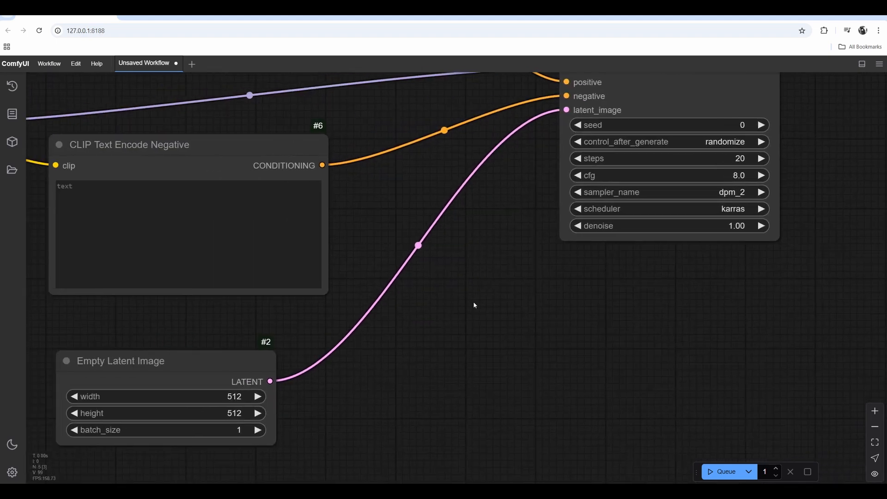
{"action": "left_click_drag", "start_coordinate": [473, 302], "coordinate": [389, 412]}
{"action": "left_click_drag", "start_coordinate": [341, 316], "coordinate": [439, 350]}
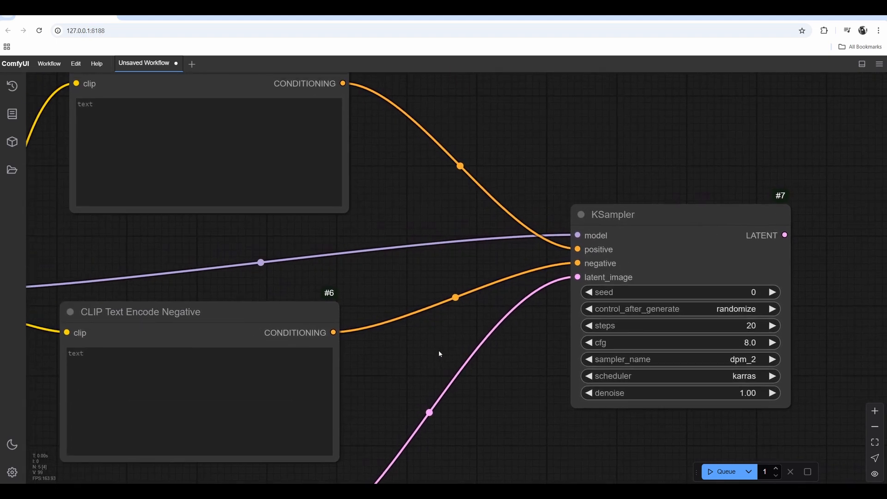
{"action": "left_click_drag", "start_coordinate": [193, 229], "coordinate": [245, 239]}
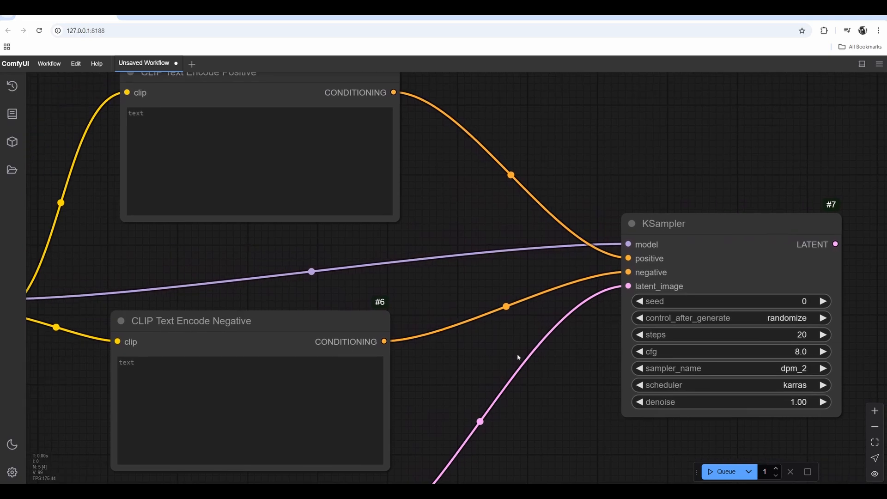
{"action": "left_click_drag", "start_coordinate": [511, 356], "coordinate": [342, 194]}
{"action": "scroll", "coordinate": [541, 254], "scroll_direction": "up", "scroll_amount": 1}
{"action": "scroll", "coordinate": [541, 254], "scroll_direction": "up", "scroll_amount": 3}
{"action": "left_click_drag", "start_coordinate": [532, 281], "coordinate": [477, 314]}
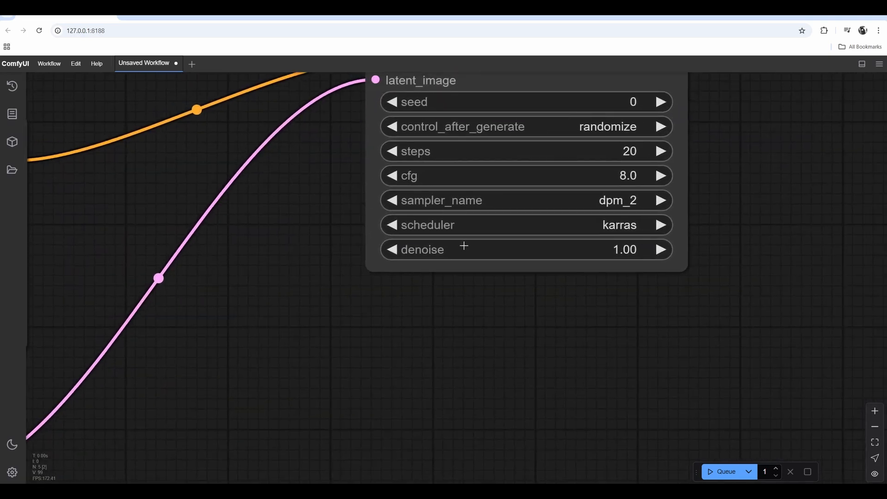
Add a VAE Decode node beside the KSampler and connect the KSampler's LATENT output to its samples input.
{"action": "left_click_drag", "start_coordinate": [483, 383], "coordinate": [458, 445]}
{"action": "scroll", "coordinate": [458, 445], "scroll_direction": "down", "scroll_amount": 2}
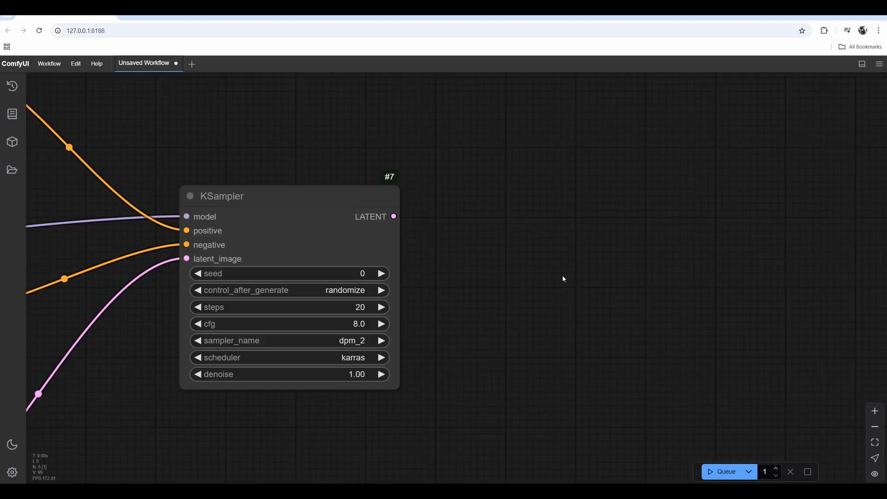
{"action": "double_click", "coordinate": [495, 195]}
{"action": "type", "text": "vae"}
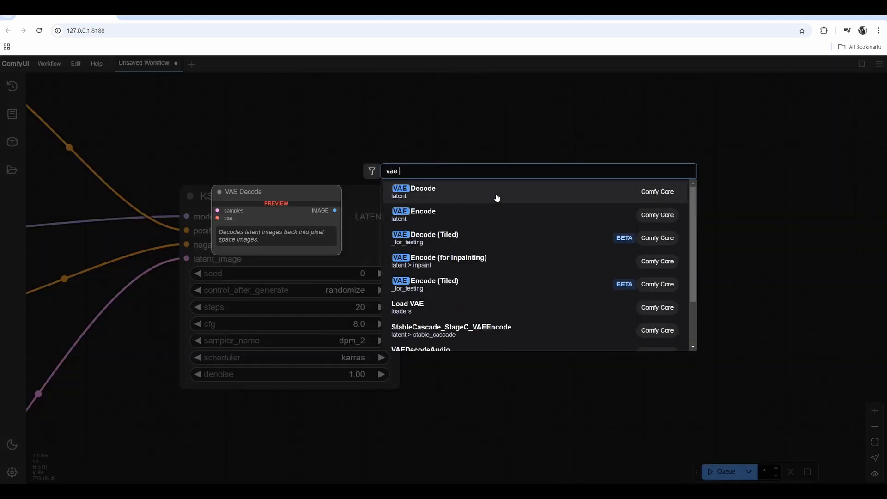
{"action": "left_click", "coordinate": [496, 198]}
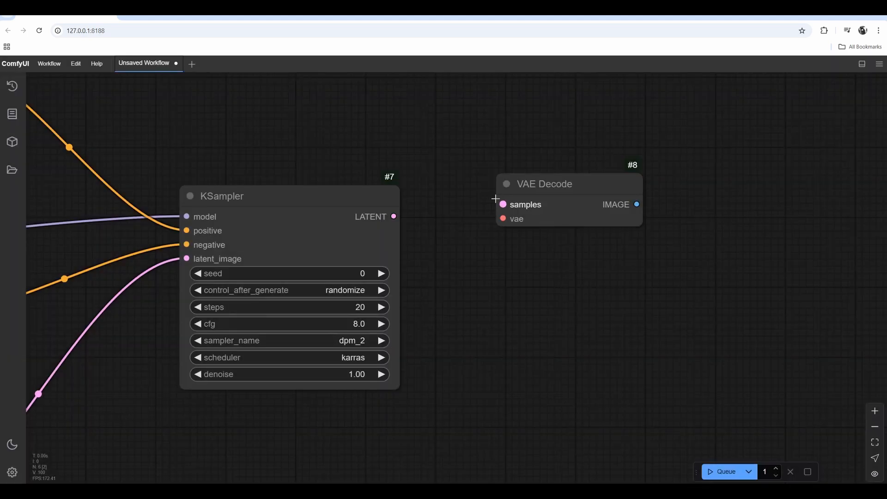
{"action": "left_click", "coordinate": [550, 189]}
{"action": "left_click_drag", "start_coordinate": [394, 216], "coordinate": [494, 221]}
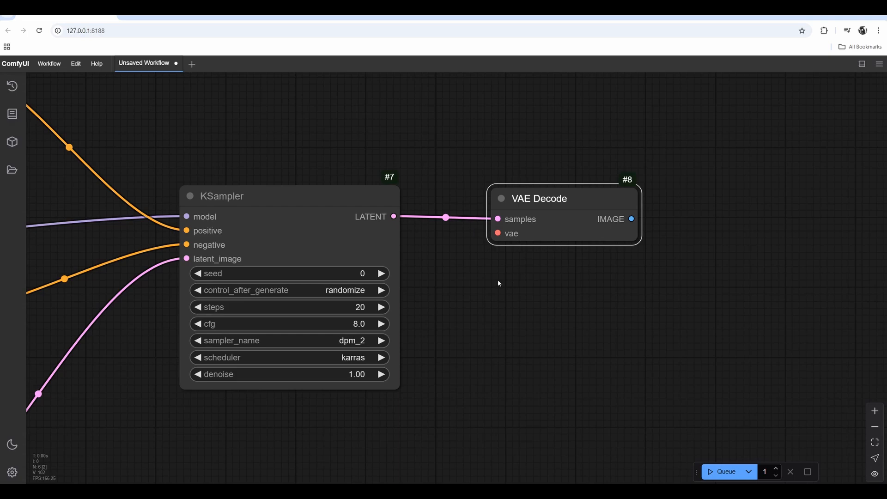
Connect the Load Checkpoint node's VAE output to the vae input of the VAE Decode node.
{"action": "scroll", "coordinate": [480, 270], "scroll_direction": "down", "scroll_amount": 1}
{"action": "scroll", "coordinate": [473, 264], "scroll_direction": "down", "scroll_amount": 4}
{"action": "left_click_drag", "start_coordinate": [245, 267], "coordinate": [507, 266]}
{"action": "scroll", "coordinate": [506, 267], "scroll_direction": "down", "scroll_amount": 4}
{"action": "left_click_drag", "start_coordinate": [298, 266], "coordinate": [226, 263]}
{"action": "scroll", "coordinate": [387, 260], "scroll_direction": "up", "scroll_amount": 5}
{"action": "scroll", "coordinate": [391, 259], "scroll_direction": "down", "scroll_amount": 2}
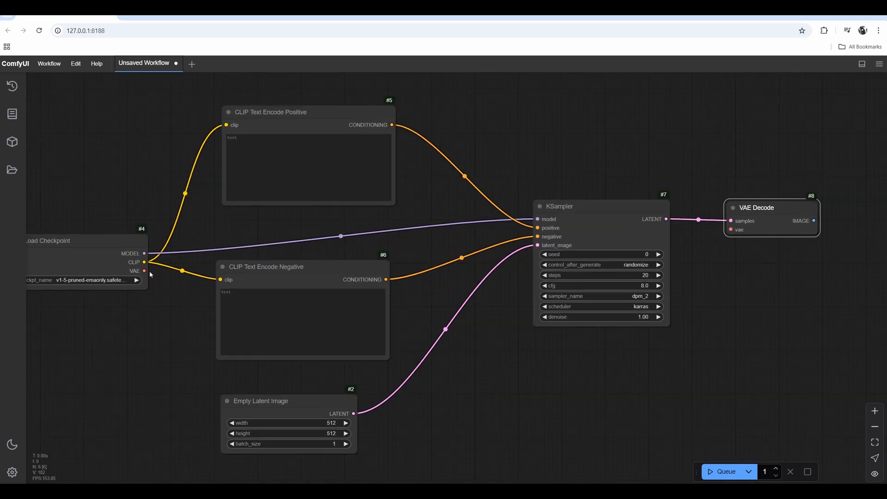
{"action": "left_click_drag", "start_coordinate": [144, 271], "coordinate": [736, 232]}
Add a Save Image node after VAE Decode and connect the IMAGE output to its images input.
{"action": "left_click_drag", "start_coordinate": [758, 261], "coordinate": [425, 305]}
{"action": "scroll", "coordinate": [427, 305], "scroll_direction": "up", "scroll_amount": 9}
{"action": "left_click_drag", "start_coordinate": [566, 263], "coordinate": [486, 290]}
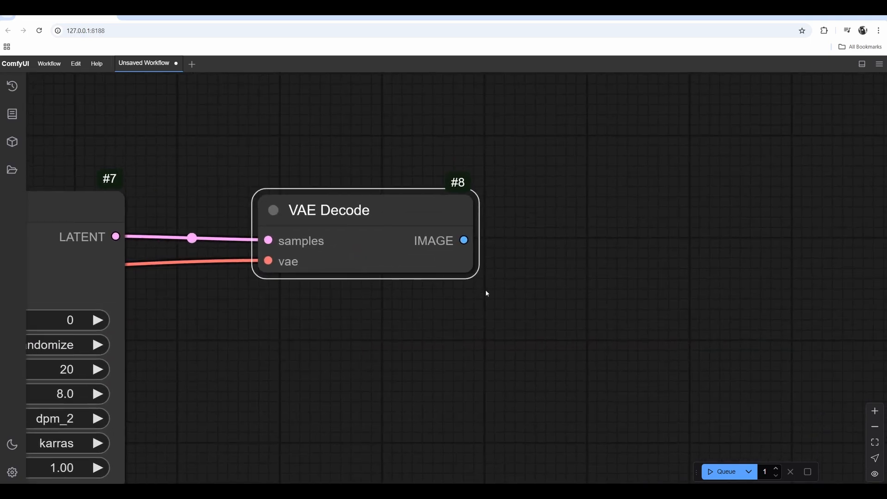
{"action": "scroll", "coordinate": [485, 281], "scroll_direction": "down", "scroll_amount": 1}
{"action": "double_click", "coordinate": [540, 202]}
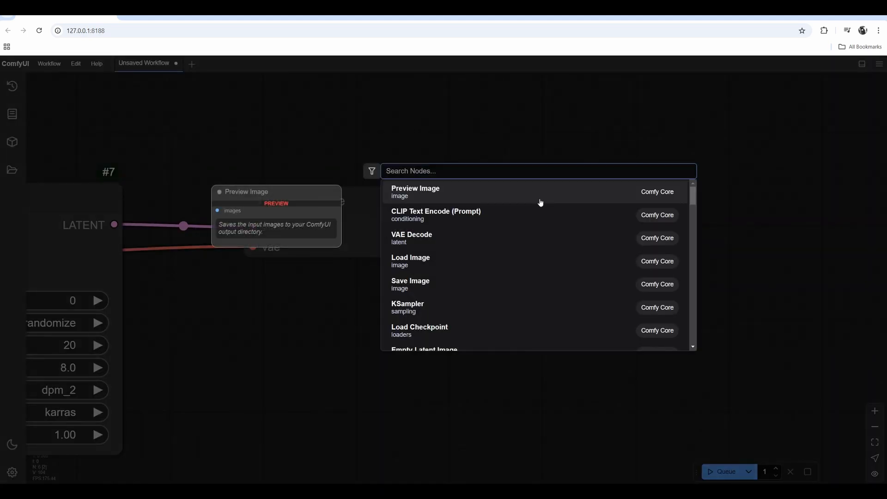
{"action": "type", "text": "save"}
{"action": "left_click", "coordinate": [540, 202]}
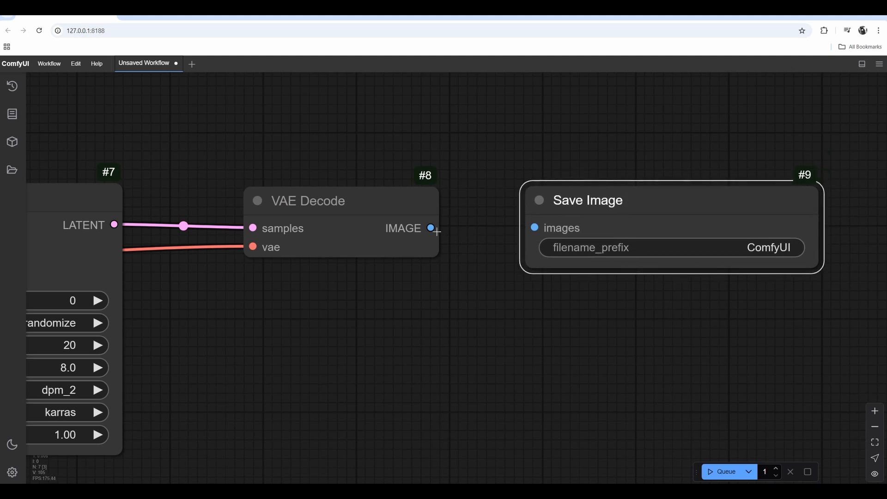
{"action": "left_click_drag", "start_coordinate": [431, 228], "coordinate": [534, 227]}
{"action": "scroll", "coordinate": [510, 299], "scroll_direction": "right", "scroll_amount": 3}
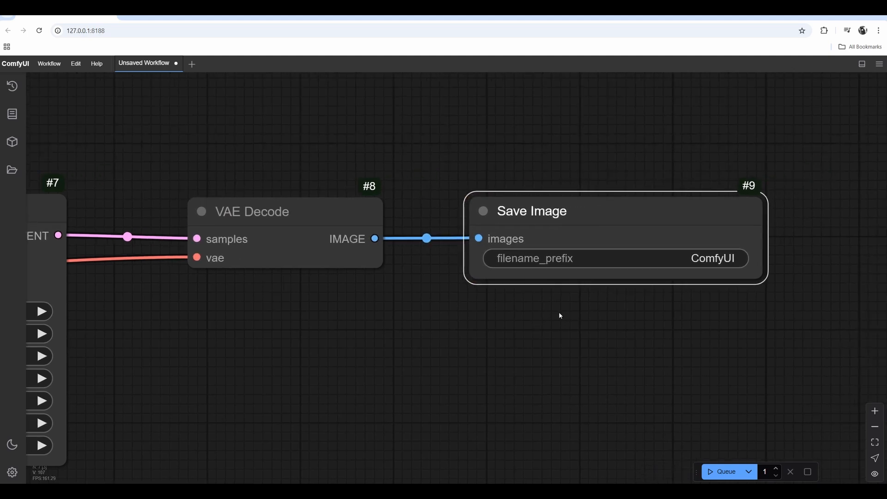
{"action": "scroll", "coordinate": [591, 365], "scroll_direction": "down", "scroll_amount": 2}
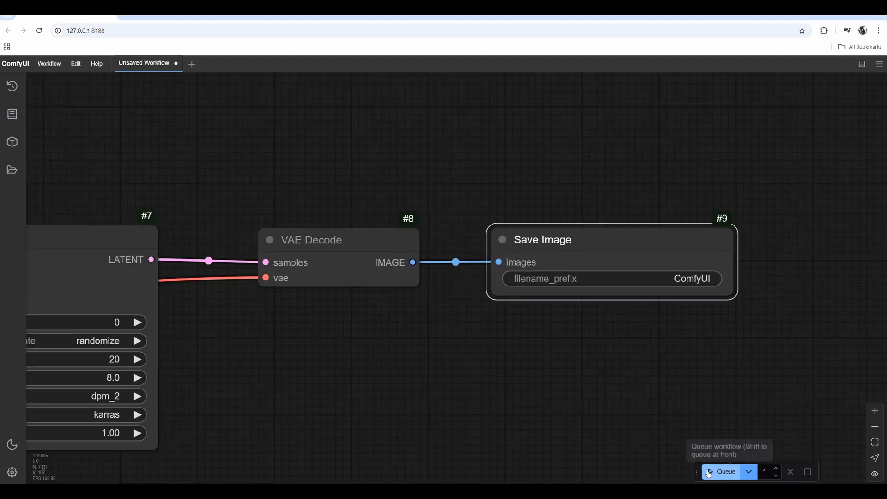
Enter "teapot" in the CLIP Text Encode Positive node and queue the workflow.
{"action": "left_click_drag", "start_coordinate": [523, 390], "coordinate": [785, 361]}
{"action": "left_click_drag", "start_coordinate": [278, 378], "coordinate": [746, 334]}
{"action": "scroll", "coordinate": [746, 335], "scroll_direction": "down", "scroll_amount": 4}
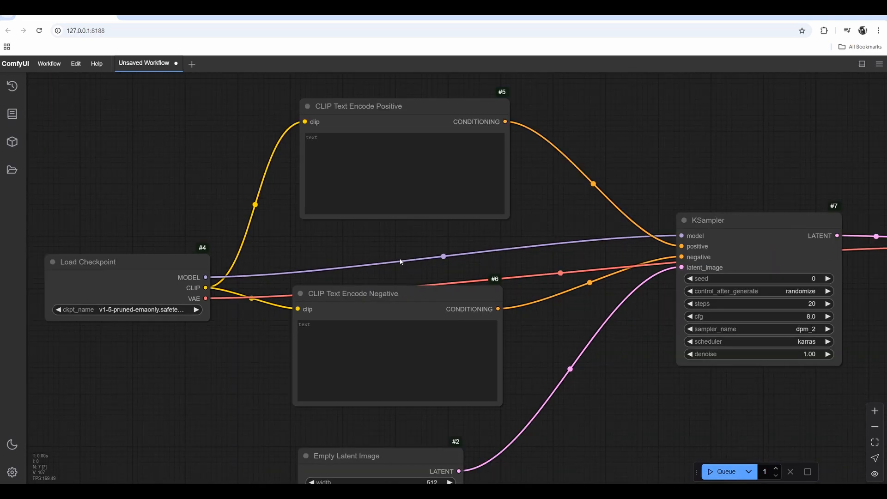
{"action": "left_click_drag", "start_coordinate": [407, 269], "coordinate": [389, 287]}
{"action": "left_click", "coordinate": [363, 174]}
{"action": "type", "text": "teapot"}
{"action": "left_click", "coordinate": [720, 468]}
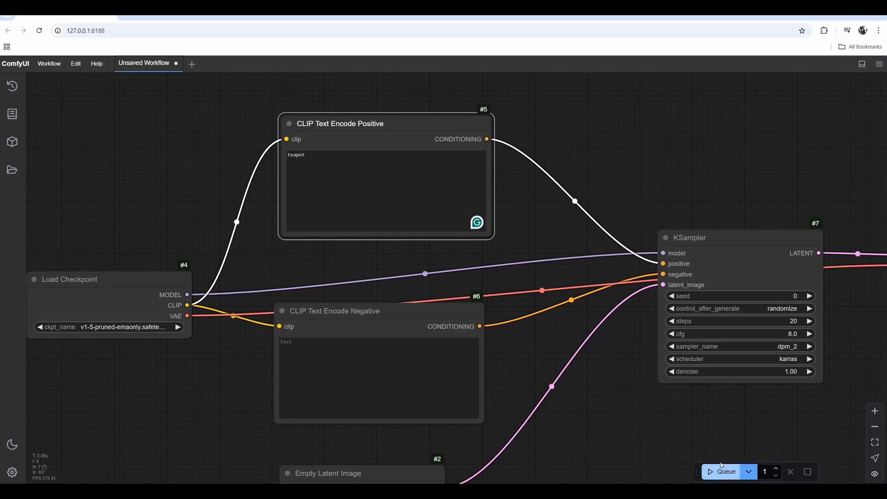
Follow the workflow's execution through the nodes to the Save Image node and inspect the generated image.
{"action": "left_click_drag", "start_coordinate": [710, 385], "coordinate": [450, 325]}
{"action": "scroll", "coordinate": [571, 356], "scroll_direction": "down", "scroll_amount": 6}
{"action": "left_click_drag", "start_coordinate": [506, 312], "coordinate": [488, 321]}
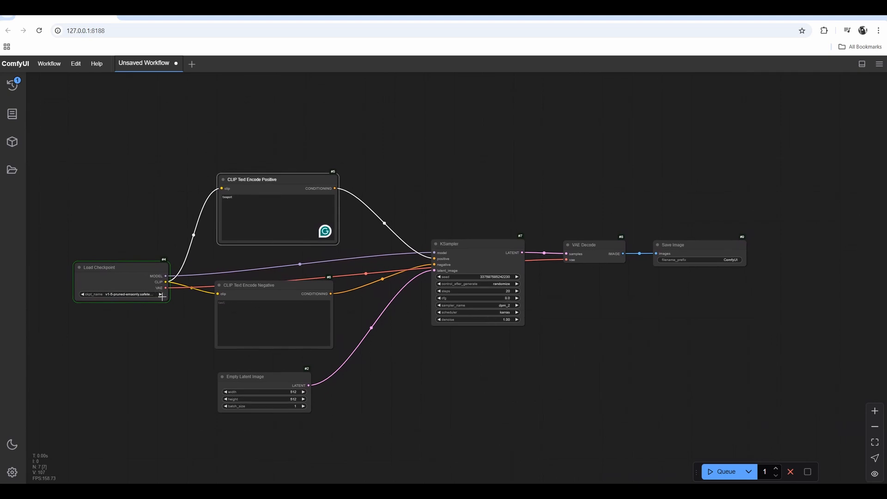
{"action": "left_click_drag", "start_coordinate": [524, 340], "coordinate": [343, 354]}
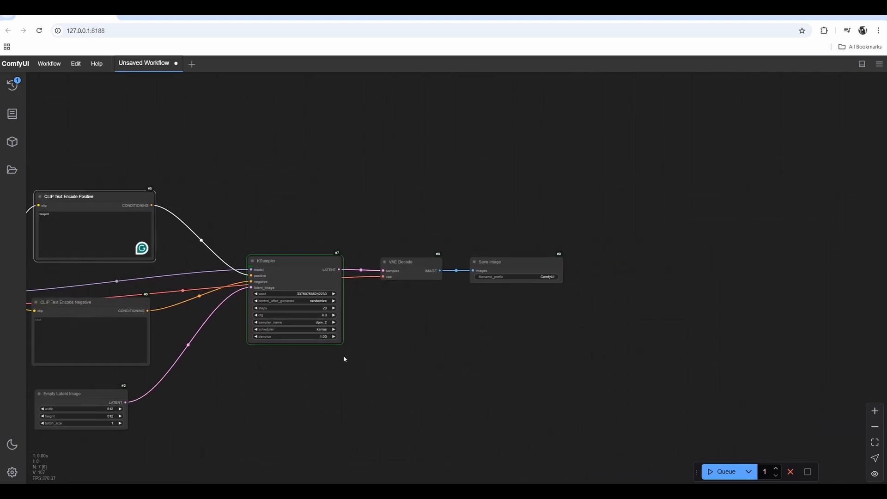
{"action": "scroll", "coordinate": [456, 328], "scroll_direction": "up", "scroll_amount": 5}
{"action": "left_click_drag", "start_coordinate": [498, 289], "coordinate": [406, 312]}
{"action": "scroll", "coordinate": [427, 312], "scroll_direction": "up", "scroll_amount": 3}
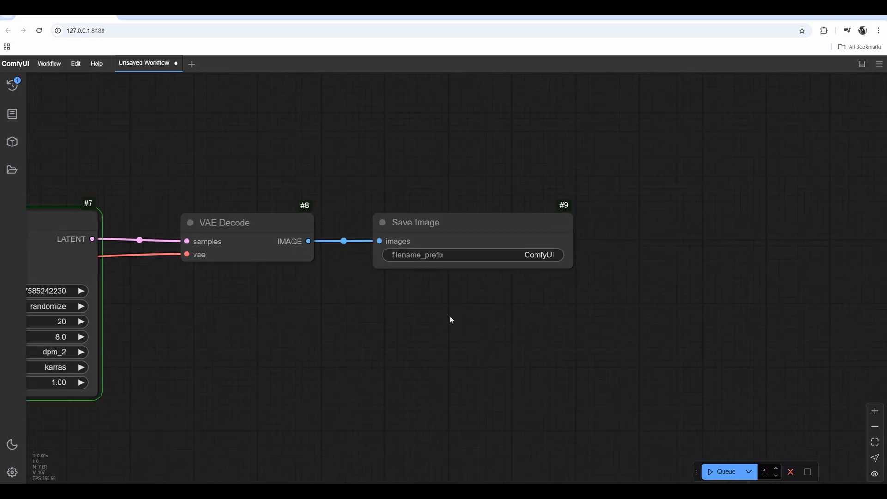
{"action": "scroll", "coordinate": [531, 364], "scroll_direction": "up", "scroll_amount": 2}
{"action": "left_click_drag", "start_coordinate": [533, 365], "coordinate": [533, 327]}
{"action": "scroll", "coordinate": [533, 327], "scroll_direction": "up", "scroll_amount": 3}
{"action": "left_click_drag", "start_coordinate": [473, 285], "coordinate": [499, 281]}
{"action": "scroll", "coordinate": [496, 313], "scroll_direction": "up", "scroll_amount": 3}
{"action": "scroll", "coordinate": [506, 296], "scroll_direction": "down", "scroll_amount": 2}
{"action": "scroll", "coordinate": [499, 280], "scroll_direction": "down", "scroll_amount": 1}
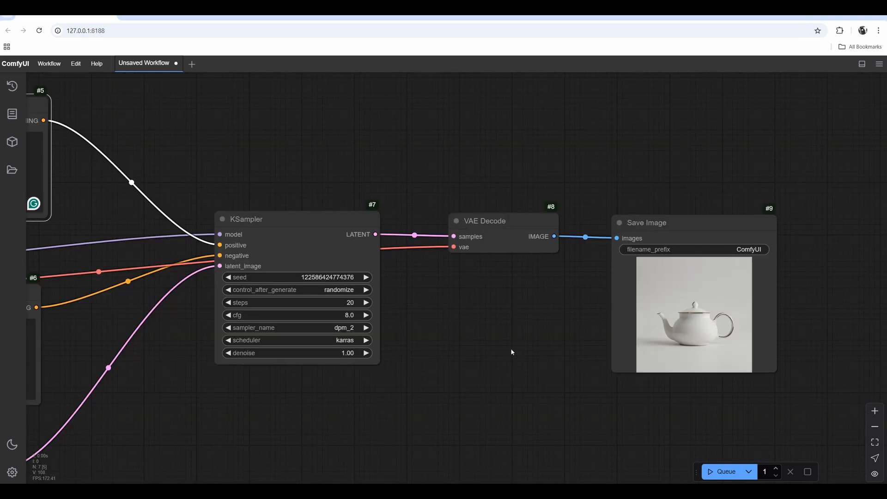
Review the prompt texts in the CLIP Text Encode Positive and CLIP Text Encode Negative nodes.
{"action": "left_click_drag", "start_coordinate": [512, 352], "coordinate": [445, 344]}
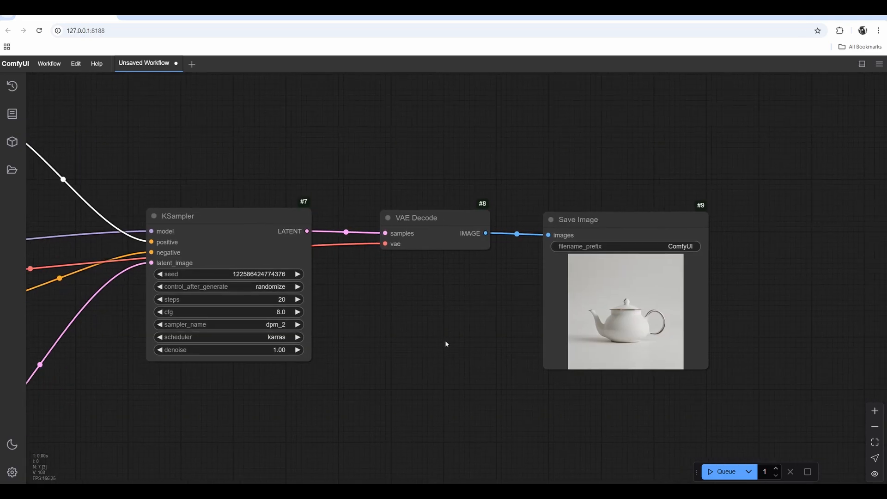
{"action": "left_click_drag", "start_coordinate": [394, 293], "coordinate": [685, 348]}
{"action": "scroll", "coordinate": [543, 263], "scroll_direction": "up", "scroll_amount": 1}
{"action": "left_click_drag", "start_coordinate": [201, 295], "coordinate": [548, 298]}
{"action": "scroll", "coordinate": [548, 298], "scroll_direction": "up", "scroll_amount": 3}
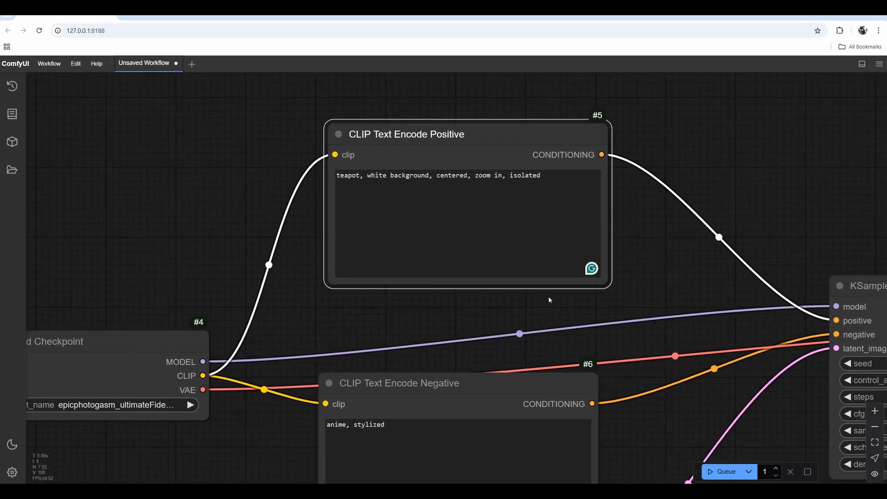
{"action": "left_click_drag", "start_coordinate": [470, 213], "coordinate": [447, 248]}
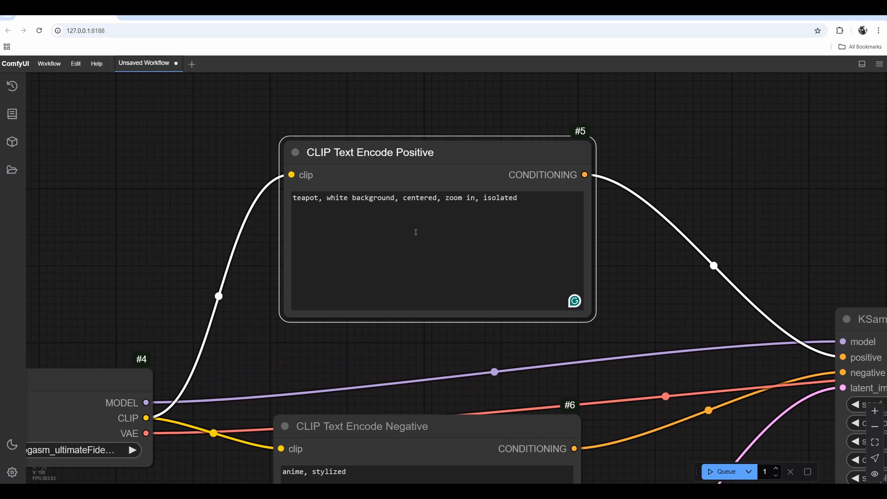
{"action": "left_click_drag", "start_coordinate": [311, 201], "coordinate": [368, 200]}
{"action": "left_click", "coordinate": [399, 201]}
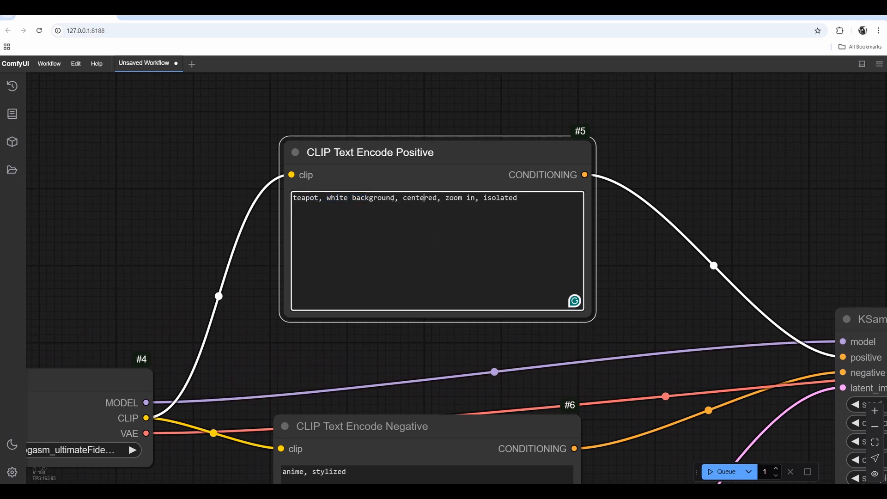
{"action": "left_click", "coordinate": [350, 199]}
{"action": "scroll", "coordinate": [366, 259], "scroll_direction": "down", "scroll_amount": 5}
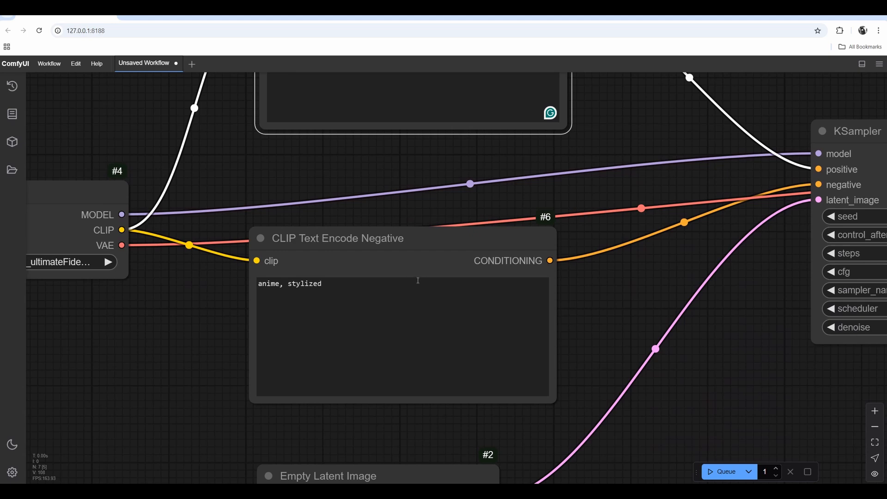
{"action": "double_click", "coordinate": [280, 290]}
{"action": "double_click", "coordinate": [323, 291]}
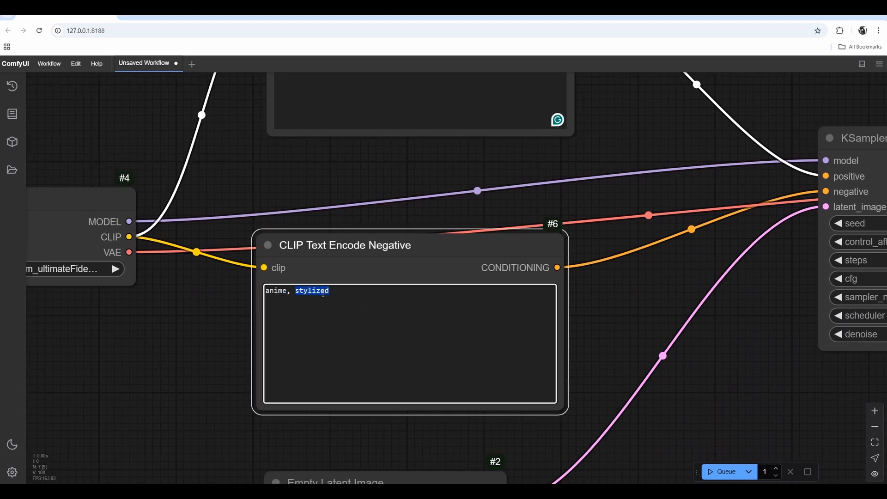
Review the selected checkpoint, the KSampler settings and the teapot picture in the Save Image node.
{"action": "left_click_drag", "start_coordinate": [224, 312], "coordinate": [395, 316]}
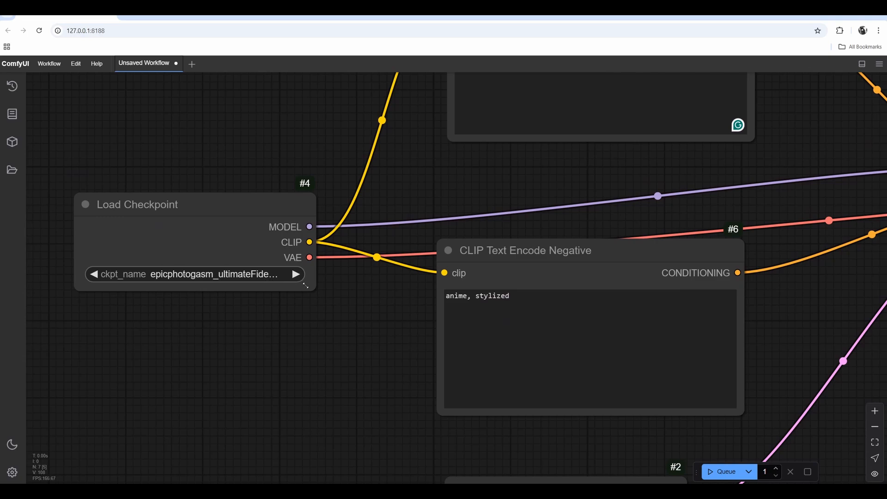
{"action": "left_click_drag", "start_coordinate": [836, 343], "coordinate": [344, 315]}
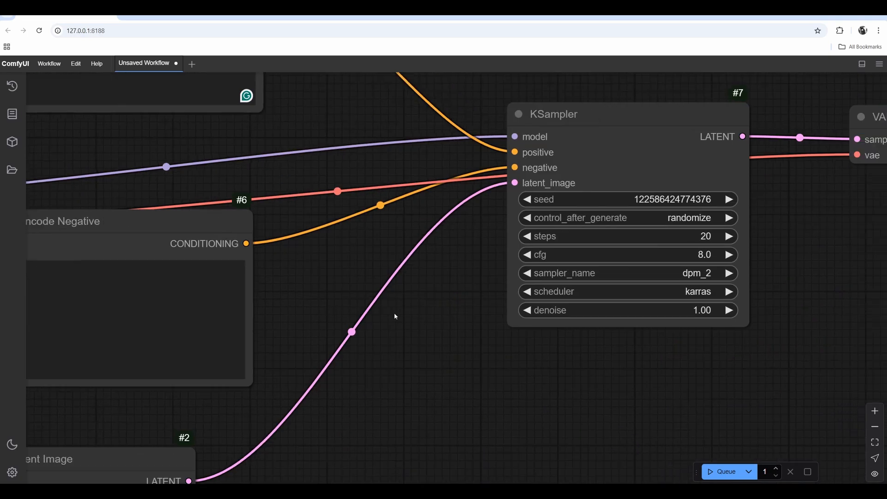
{"action": "scroll", "coordinate": [532, 314], "scroll_direction": "down", "scroll_amount": 3}
{"action": "left_click_drag", "start_coordinate": [860, 305], "coordinate": [502, 323]}
{"action": "scroll", "coordinate": [502, 322], "scroll_direction": "up", "scroll_amount": 1}
{"action": "left_click_drag", "start_coordinate": [582, 322], "coordinate": [346, 318]}
{"action": "scroll", "coordinate": [346, 318], "scroll_direction": "up", "scroll_amount": 7}
{"action": "left_click_drag", "start_coordinate": [479, 295], "coordinate": [362, 327]}
{"action": "scroll", "coordinate": [348, 327], "scroll_direction": "up", "scroll_amount": 1}
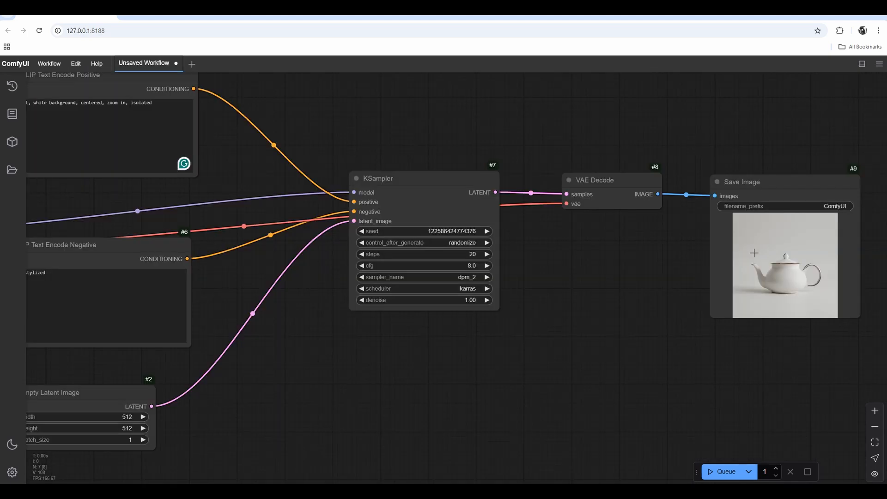
{"action": "left_click_drag", "start_coordinate": [833, 271], "coordinate": [663, 313]}
{"action": "scroll", "coordinate": [663, 312], "scroll_direction": "up", "scroll_amount": 7}
{"action": "left_click_drag", "start_coordinate": [446, 314], "coordinate": [550, 311]}
Set the Empty Latent Image node's width and height to 1024 pixels each.
{"action": "scroll", "coordinate": [551, 311], "scroll_direction": "down", "scroll_amount": 2}
{"action": "left_click_drag", "start_coordinate": [277, 388], "coordinate": [684, 291]}
{"action": "left_click_drag", "start_coordinate": [213, 398], "coordinate": [533, 308]}
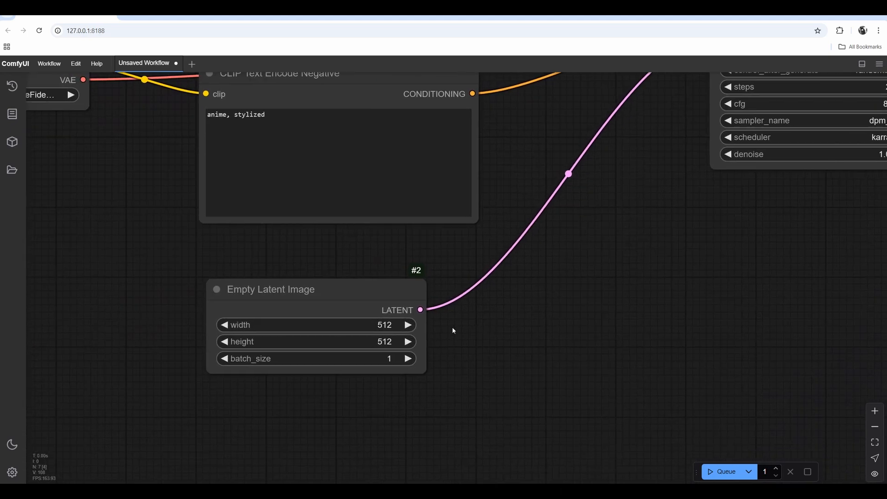
{"action": "left_click", "coordinate": [380, 325]}
{"action": "type", "text": "1024"}
{"action": "key", "text": "Return"}
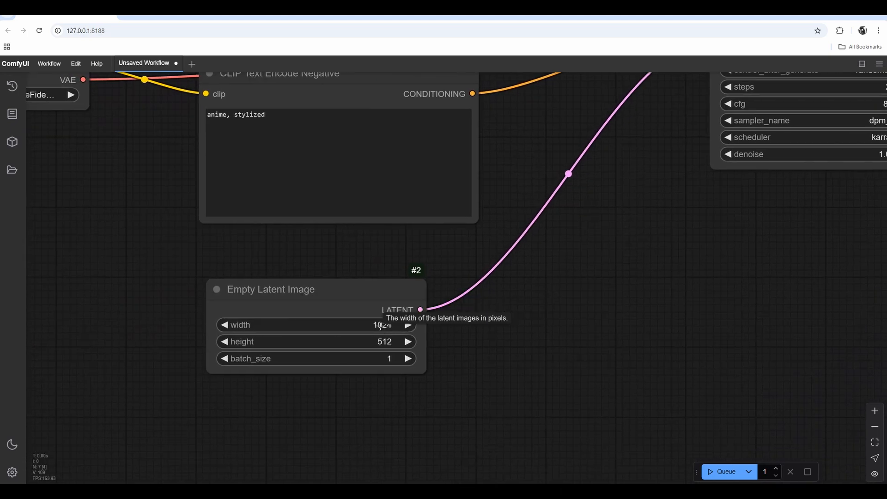
{"action": "left_click", "coordinate": [382, 341]}
{"action": "type", "text": "1024"}
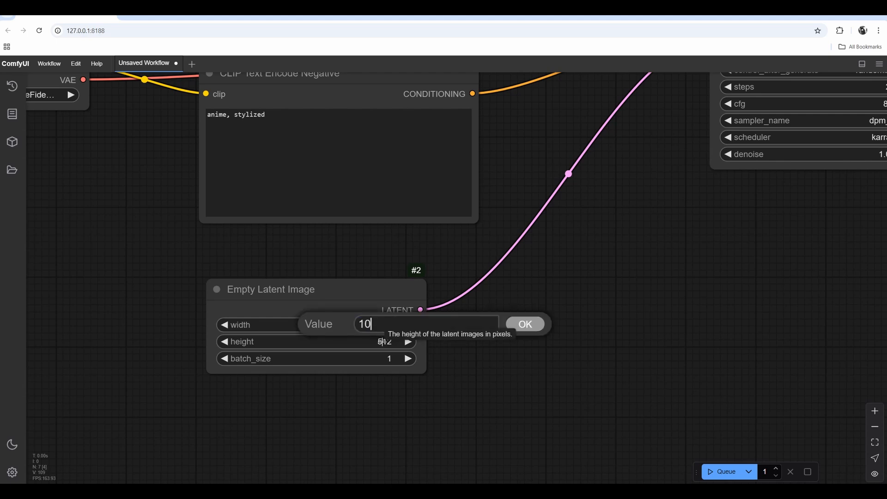
{"action": "key", "text": "Return"}
Queue the workflow to generate a new teapot image at the larger latent size.
{"action": "left_click_drag", "start_coordinate": [642, 248], "coordinate": [335, 329]}
{"action": "left_click_drag", "start_coordinate": [657, 274], "coordinate": [579, 314]}
{"action": "left_click_drag", "start_coordinate": [678, 267], "coordinate": [528, 305]}
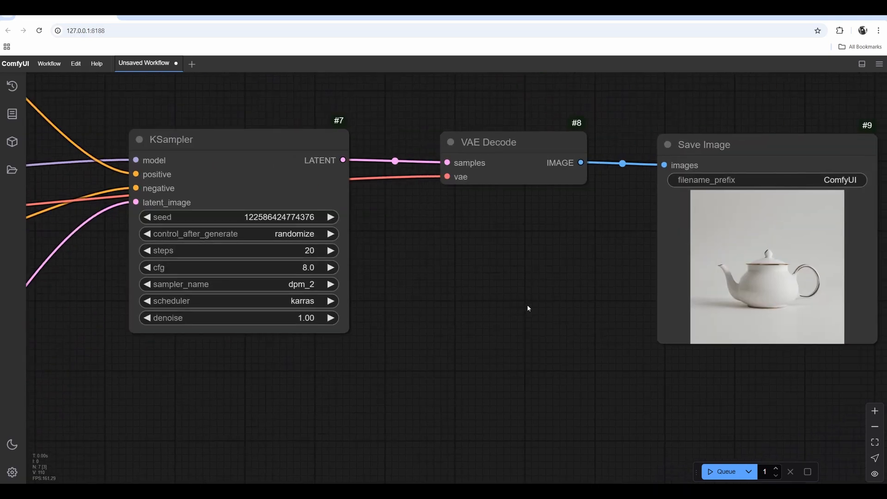
{"action": "left_click", "coordinate": [724, 471]}
Switch to the ComfyUI command window to follow the sampling progress and compare the prompt execution times.
{"action": "key", "text": "alt+Tab"}
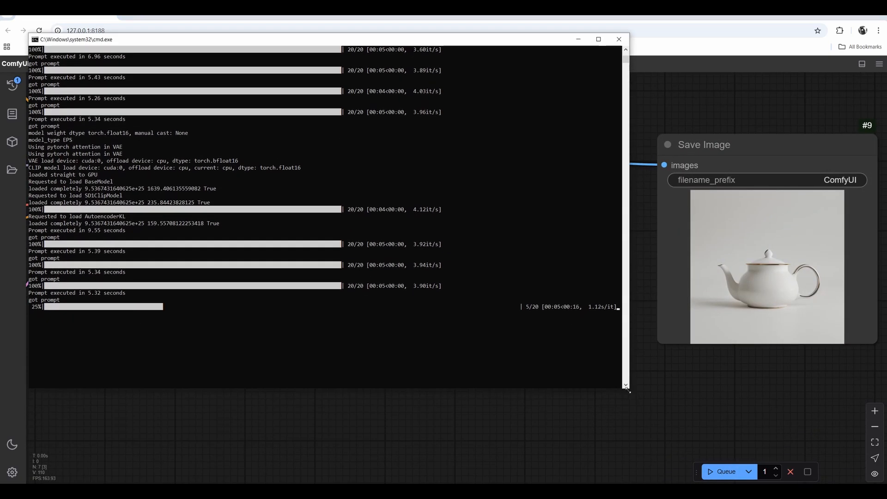
{"action": "left_click", "coordinate": [663, 418]}
{"action": "key", "text": "alt+Tab"}
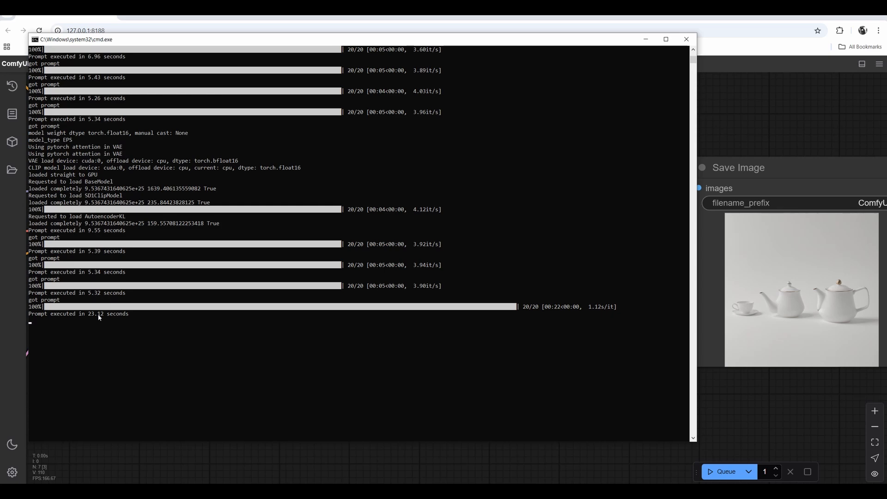
{"action": "left_click_drag", "start_coordinate": [88, 294], "coordinate": [102, 315]}
{"action": "left_click", "coordinate": [115, 294]}
Examine the details of the newly generated picture in the Save Image node up close and as a whole.
{"action": "left_click_drag", "start_coordinate": [843, 383], "coordinate": [491, 351]}
{"action": "scroll", "coordinate": [492, 352], "scroll_direction": "up", "scroll_amount": 6}
{"action": "scroll", "coordinate": [407, 249], "scroll_direction": "up", "scroll_amount": 1}
{"action": "left_click_drag", "start_coordinate": [431, 298], "coordinate": [465, 382]}
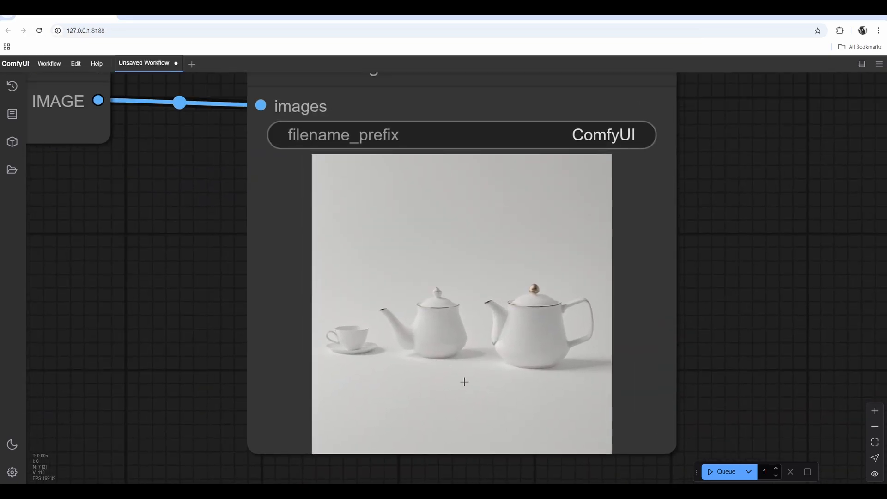
{"action": "scroll", "coordinate": [465, 382], "scroll_direction": "up", "scroll_amount": 6}
{"action": "left_click_drag", "start_coordinate": [519, 353], "coordinate": [459, 339]}
{"action": "scroll", "coordinate": [460, 338], "scroll_direction": "up", "scroll_amount": 3}
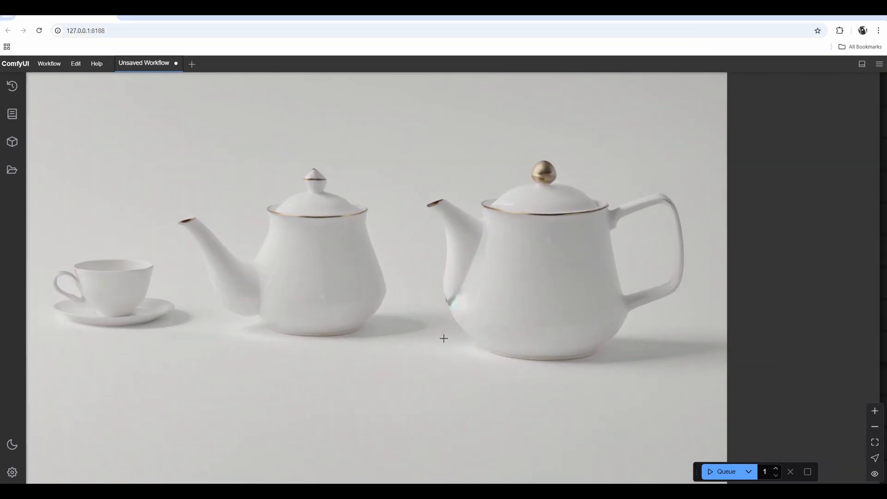
{"action": "scroll", "coordinate": [444, 337], "scroll_direction": "down", "scroll_amount": 9}
{"action": "left_click_drag", "start_coordinate": [356, 341], "coordinate": [386, 340]}
{"action": "scroll", "coordinate": [385, 340], "scroll_direction": "down", "scroll_amount": 2}
{"action": "left_click_drag", "start_coordinate": [280, 326], "coordinate": [494, 310]}
{"action": "scroll", "coordinate": [395, 331], "scroll_direction": "down", "scroll_amount": 4}
{"action": "left_click_drag", "start_coordinate": [545, 319], "coordinate": [524, 337]}
{"action": "scroll", "coordinate": [508, 327], "scroll_direction": "up", "scroll_amount": 2}
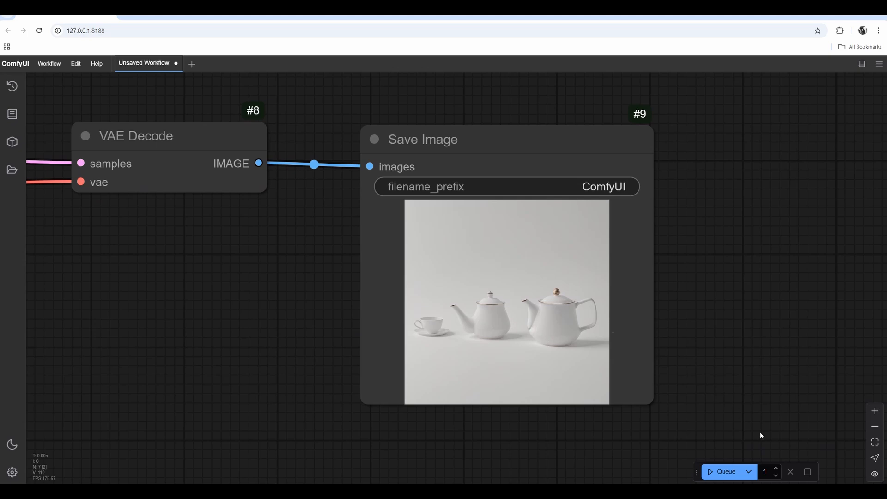
Increase the queue's batch count by two increments.
{"action": "left_click", "coordinate": [776, 469]}
{"action": "left_click", "coordinate": [776, 469]}
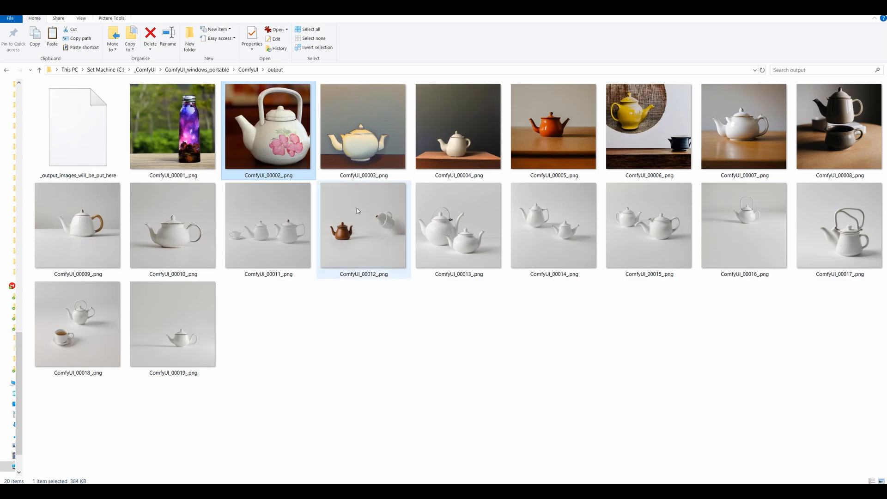
Check the path of the ComfyUI output folder in File Explorer and go up to its parent ComfyUI folder.
{"action": "left_click", "coordinate": [286, 69]}
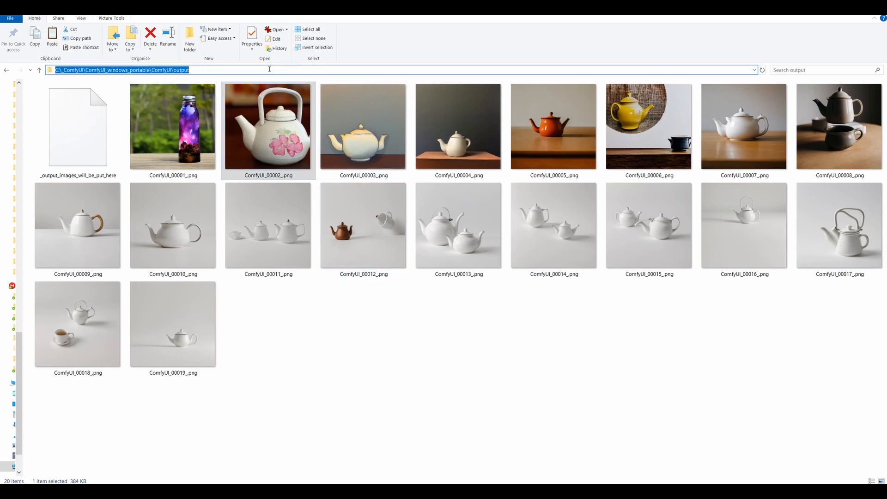
{"action": "left_click", "coordinate": [178, 70]}
{"action": "mouse_move", "coordinate": [174, 70]}
{"action": "left_mouse_down"}
{"action": "mouse_move", "coordinate": [199, 72]}
{"action": "mouse_move", "coordinate": [191, 71]}
{"action": "left_mouse_up"}
{"action": "left_click", "coordinate": [154, 71]}
{"action": "left_click", "coordinate": [348, 356]}
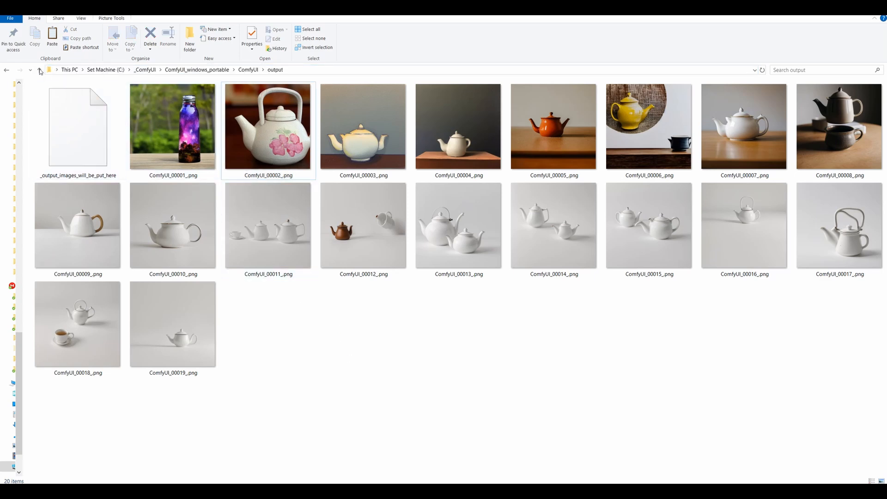
{"action": "left_click", "coordinate": [40, 71]}
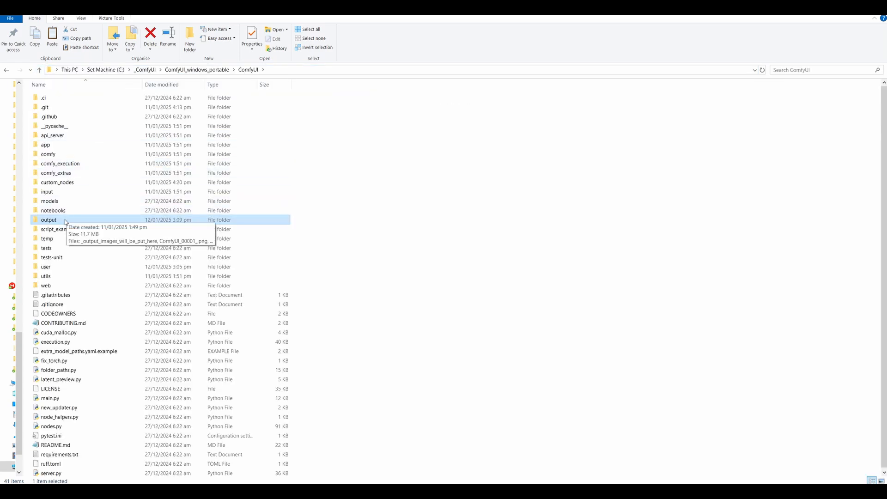